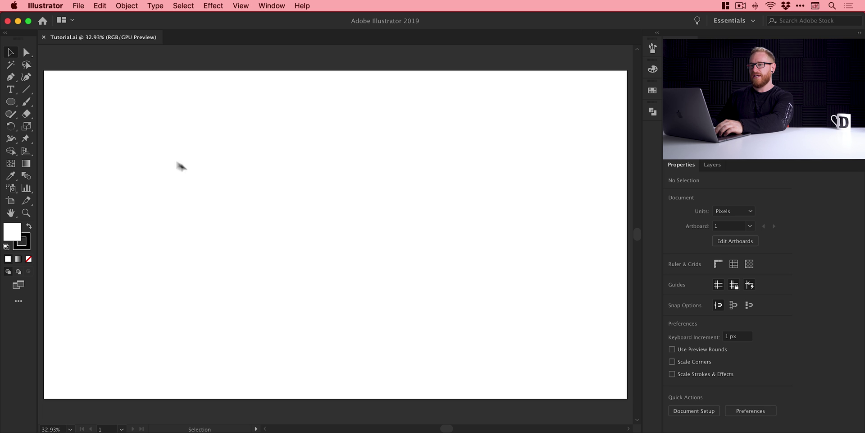
# Step: Draw a large 649 px circle and move it to the artboard centre at 960, 540
pyautogui.click(13, 101)
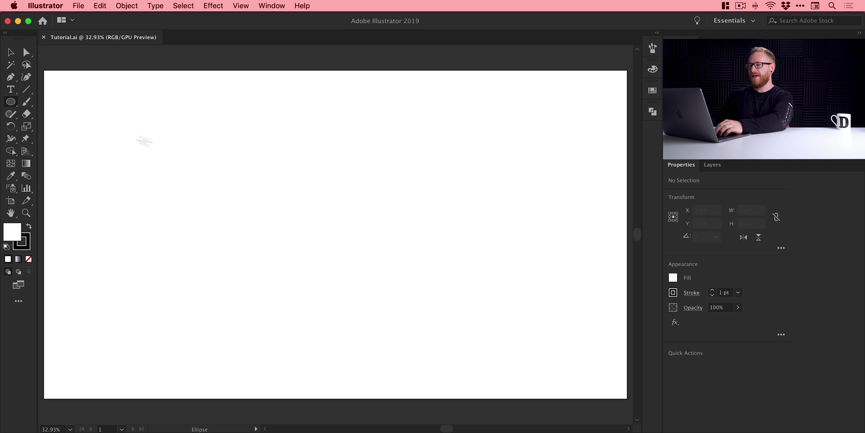
pyautogui.moveTo(253, 170); pyautogui.dragTo(450, 297)
pyautogui.press('v')
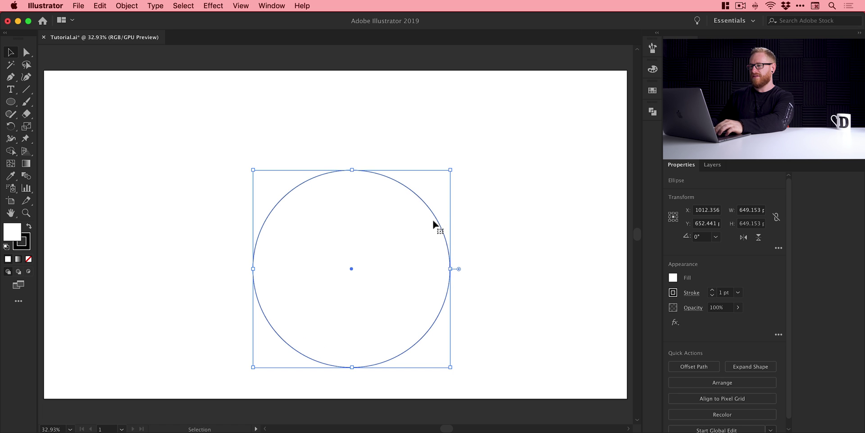
pyautogui.moveTo(436, 219); pyautogui.dragTo(421, 182)
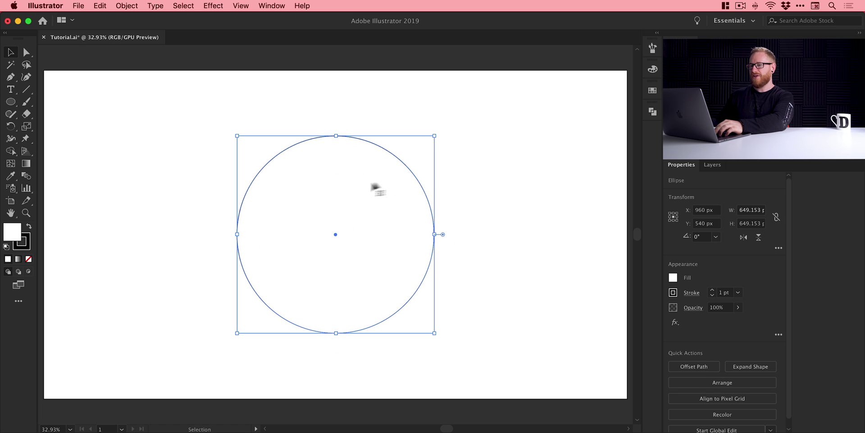
# Step: Remove the circle's stroke and give it the yellow fill F9C33D
pyautogui.click(30, 250)
pyautogui.click(29, 259)
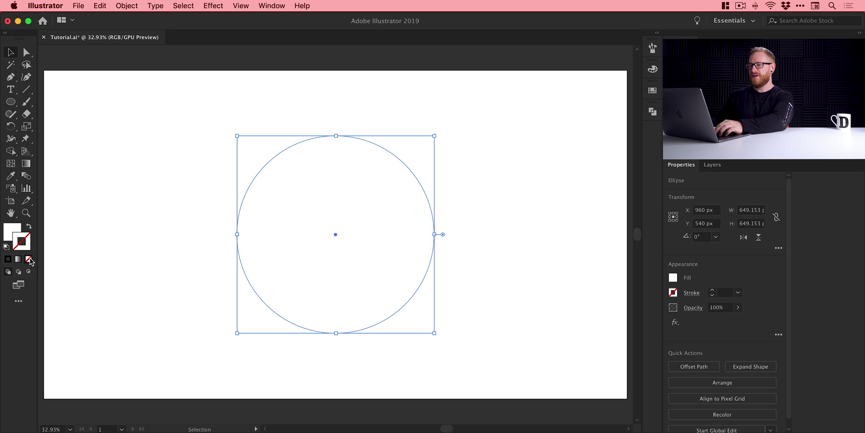
pyautogui.doubleClick(17, 229)
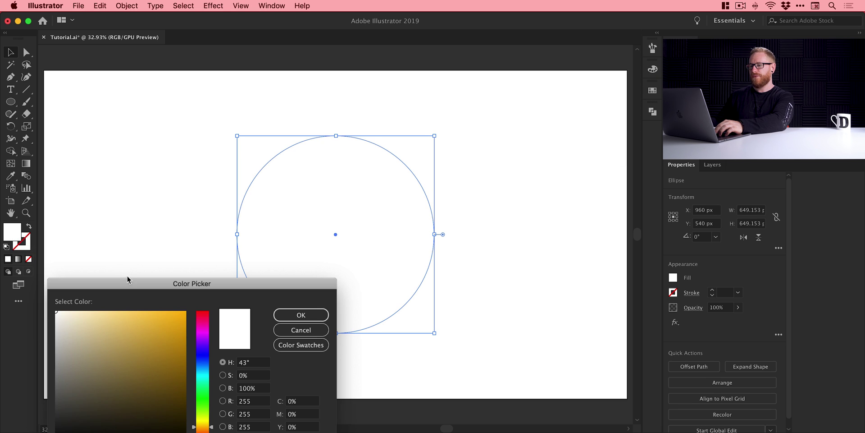
pyautogui.moveTo(127, 279); pyautogui.dragTo(137, 212)
pyautogui.click(165, 249)
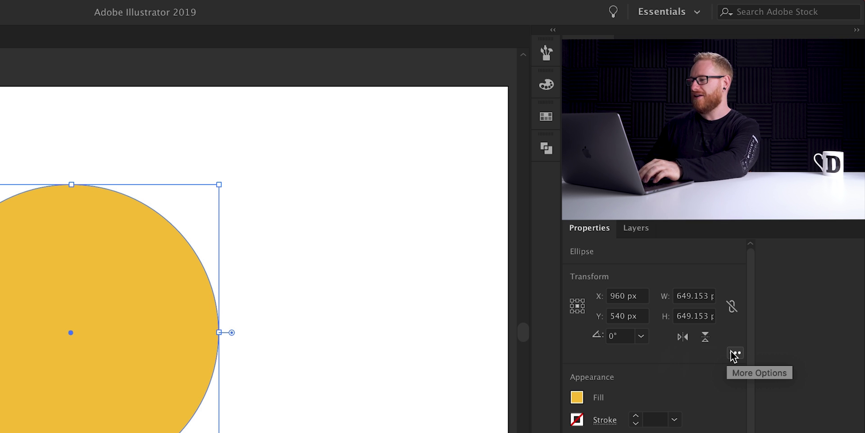
# Step: Set the circle's pie start angle to 90° with the end angle at 0°, cutting away the top-right quarter
pyautogui.click(733, 354)
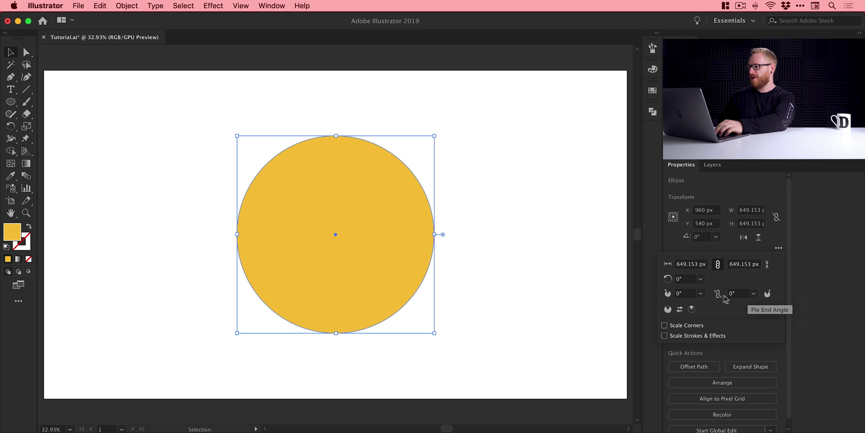
pyautogui.click(536, 268)
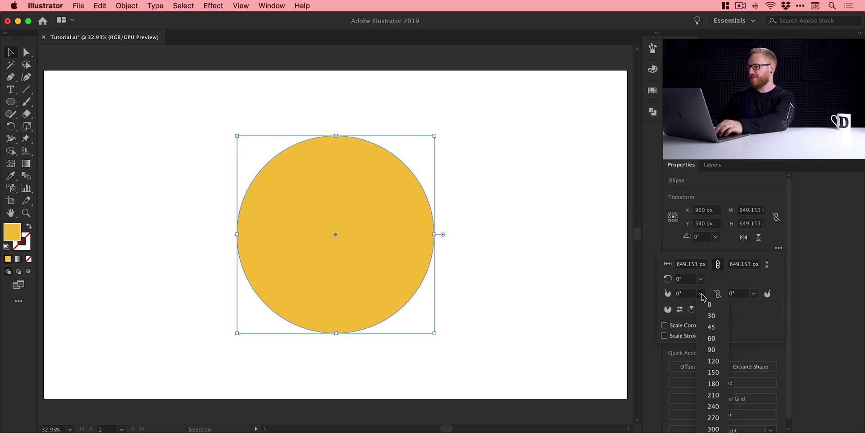
pyautogui.click(711, 338)
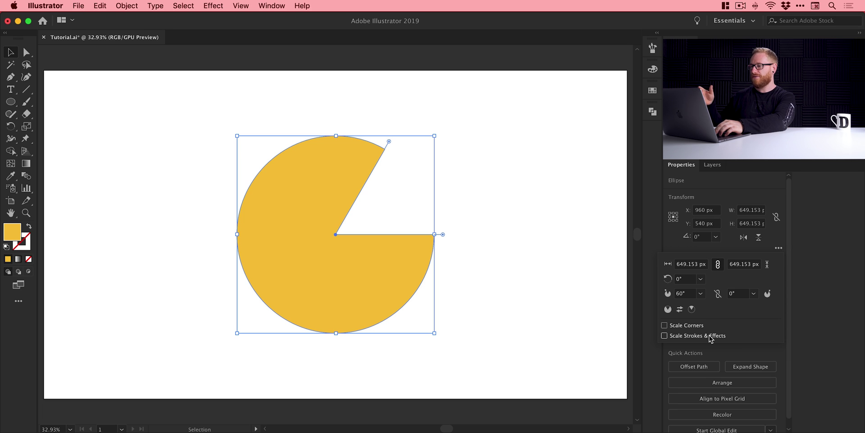
pyautogui.click(680, 310)
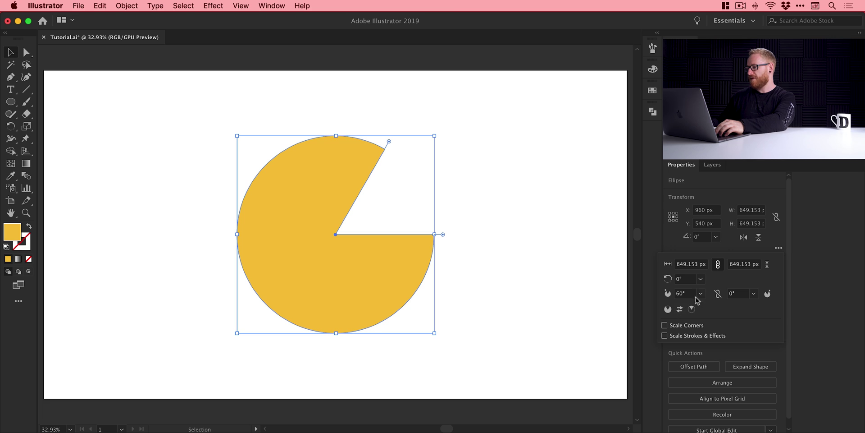
pyautogui.click(700, 293)
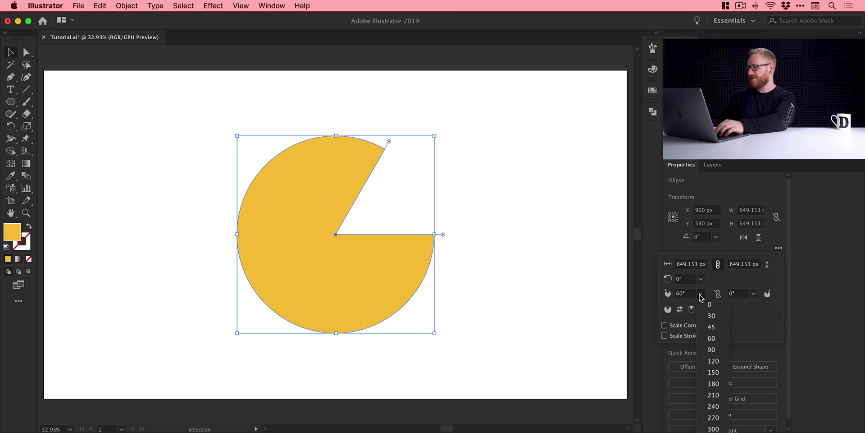
pyautogui.click(713, 350)
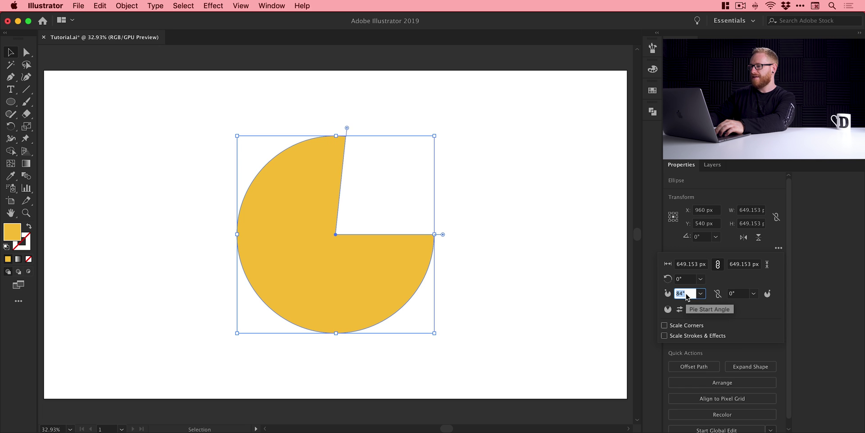
pyautogui.press('Up')
pyautogui.press('Up')
pyautogui.press('Up')
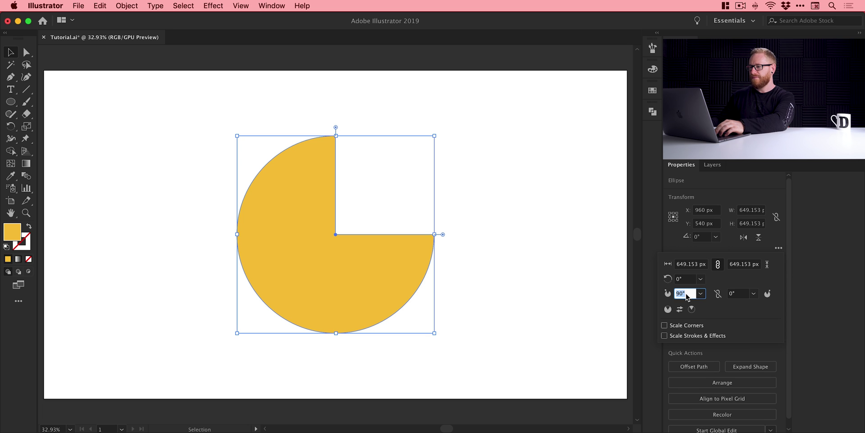
pyautogui.click(402, 274)
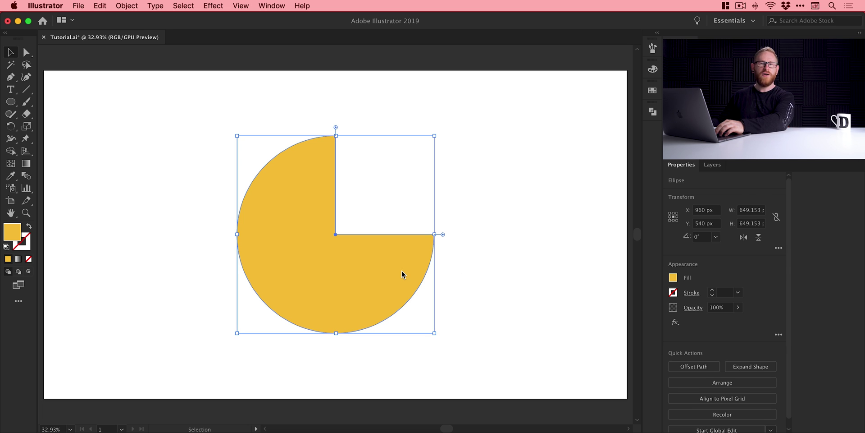
# Step: Move the yellow pie left and set the copy's pie angles to 0° start and 90° end
pyautogui.moveTo(397, 273); pyautogui.dragTo(515, 288)
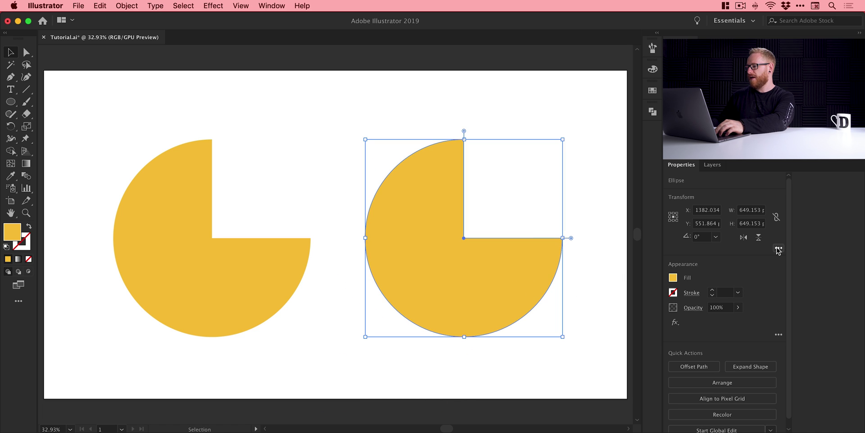
pyautogui.click(779, 249)
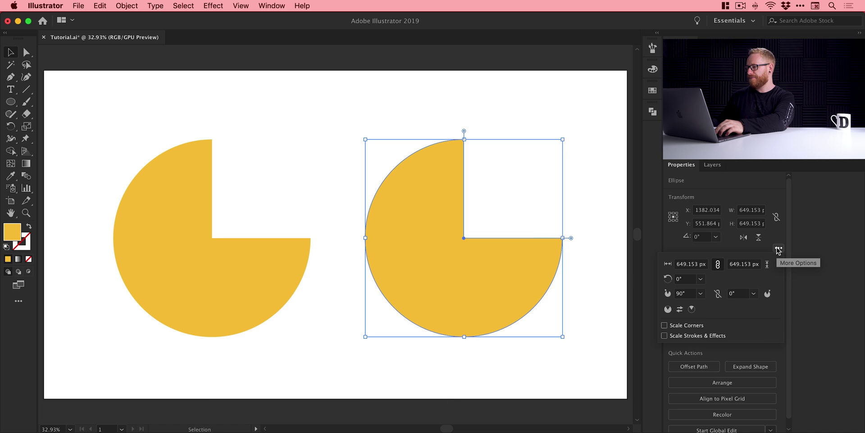
pyautogui.click(754, 294)
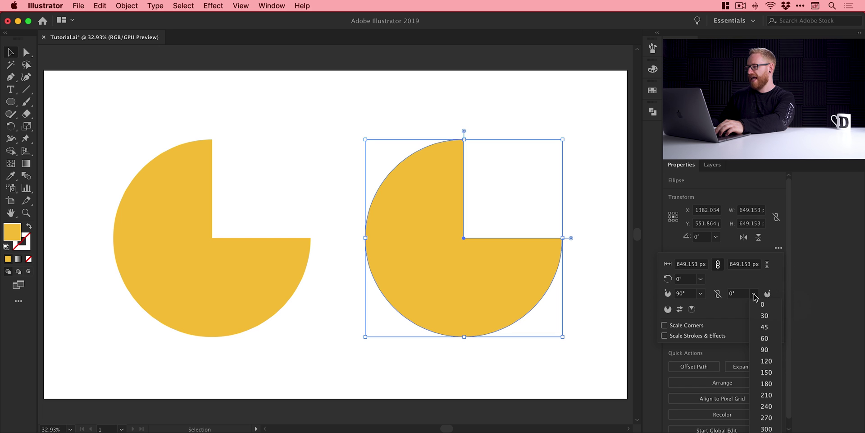
pyautogui.click(761, 350)
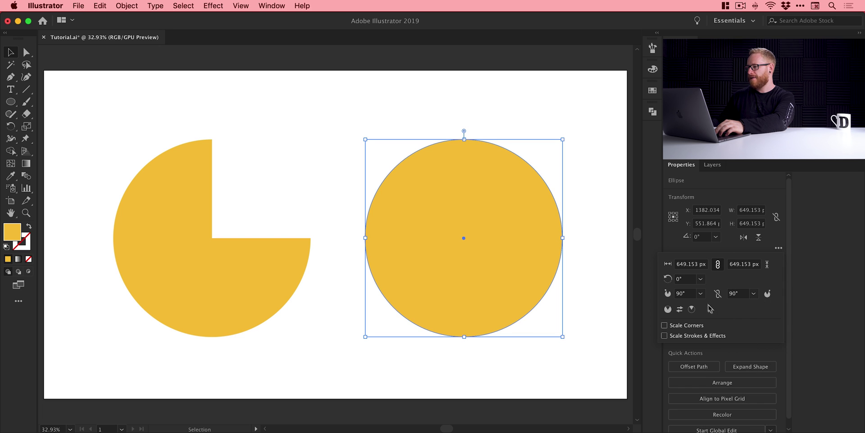
pyautogui.click(709, 307)
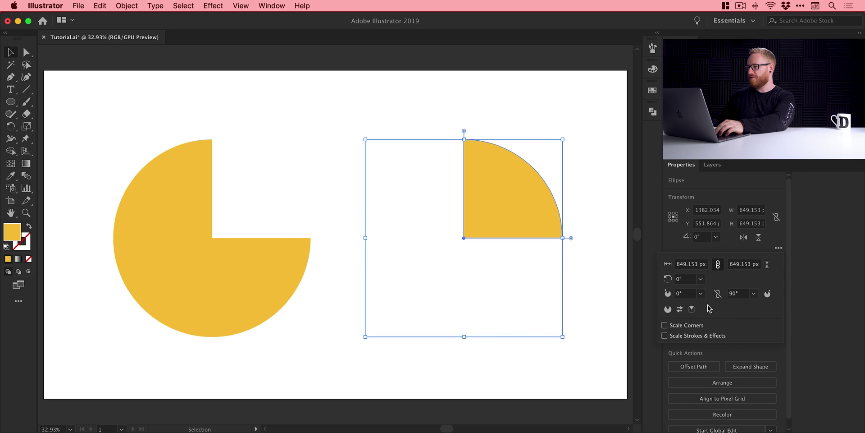
# Step: Slide the quarter slice into the yellow pie's gap and fill it magenta
pyautogui.click(562, 207)
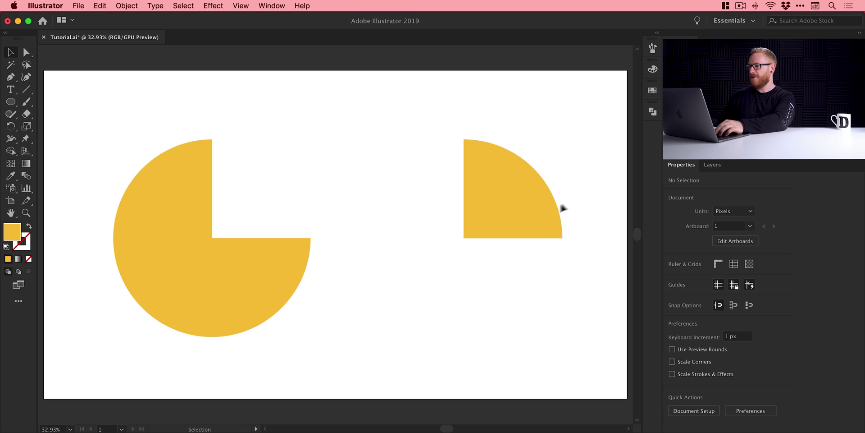
pyautogui.moveTo(537, 209); pyautogui.dragTo(286, 212)
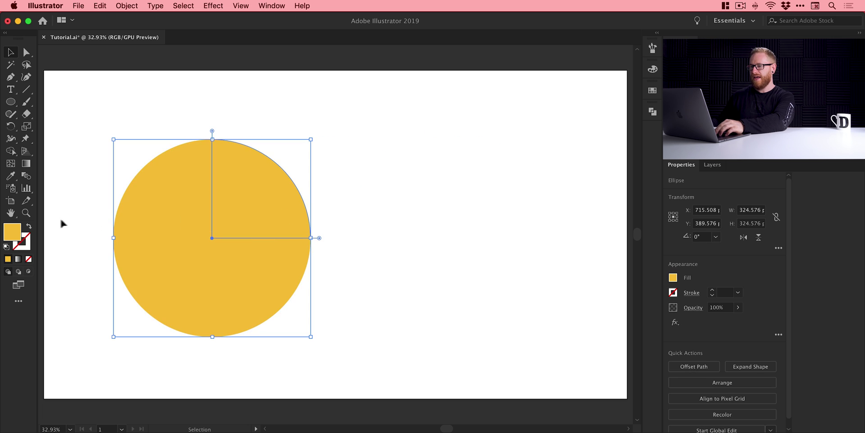
pyautogui.doubleClick(12, 232)
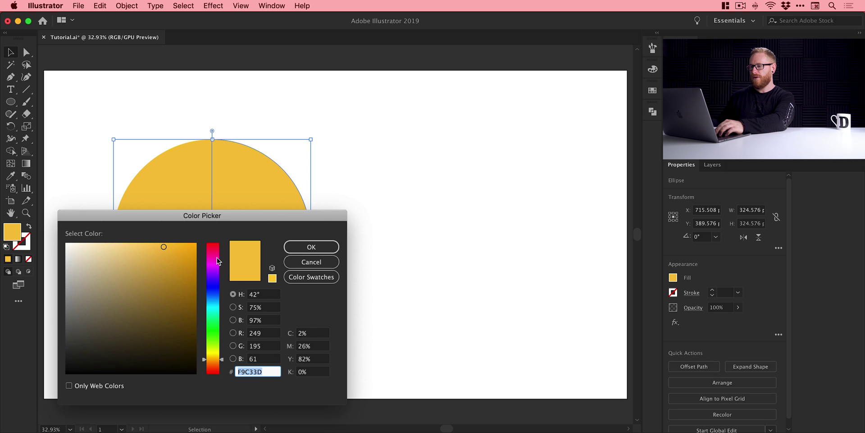
pyautogui.moveTo(217, 261); pyautogui.dragTo(216, 255)
pyautogui.click(292, 247)
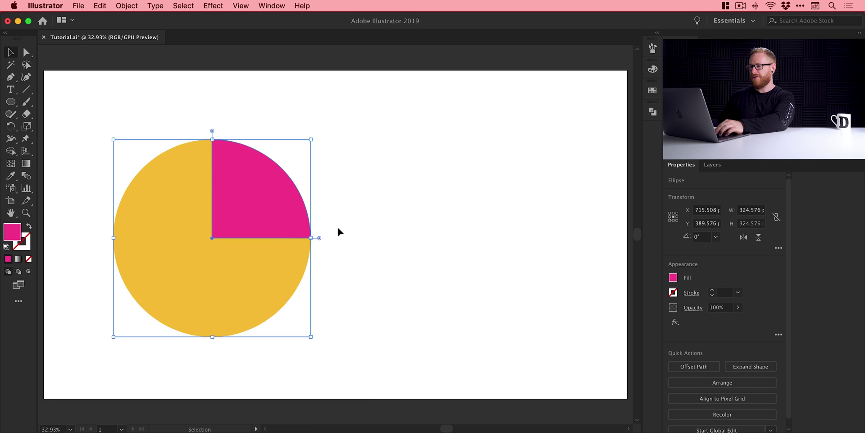
pyautogui.click(339, 232)
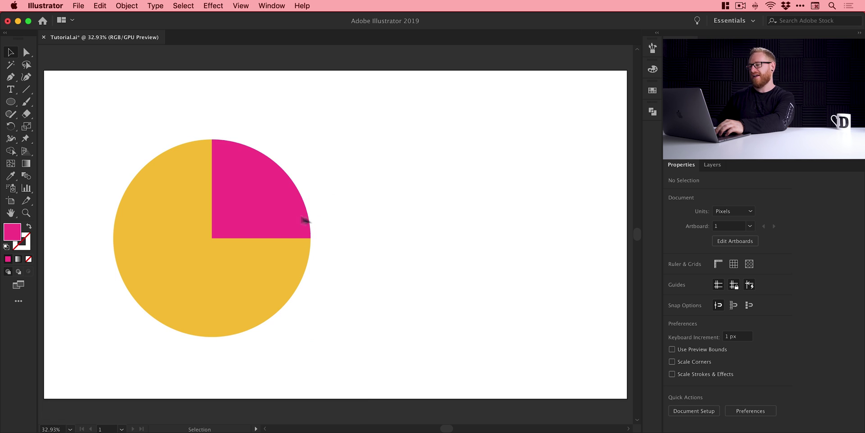
# Step: Copy the magenta quarter to the right with a 45° start angle, and set the original quarter's end angle to 45°
pyautogui.moveTo(264, 211); pyautogui.dragTo(457, 203)
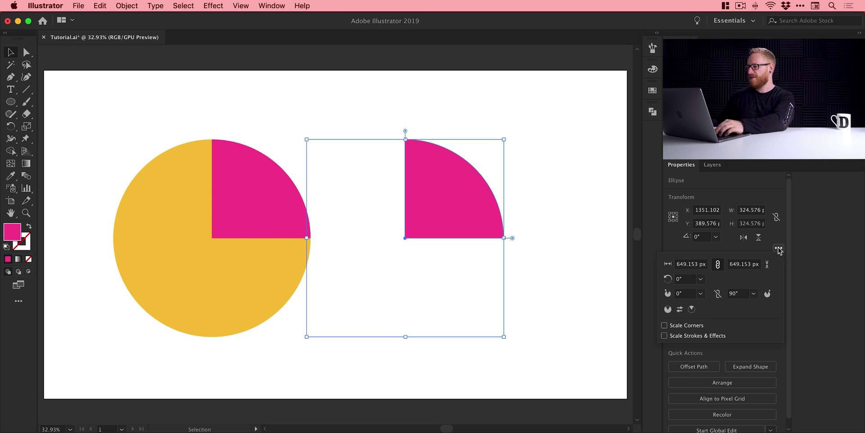
pyautogui.click(704, 291)
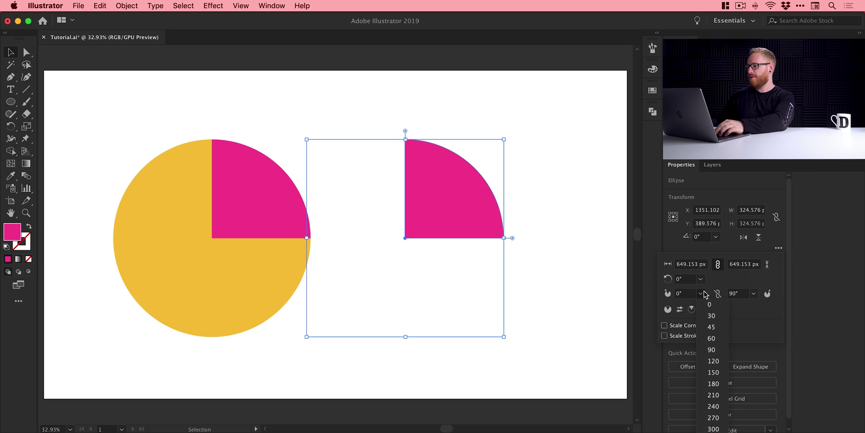
pyautogui.click(706, 330)
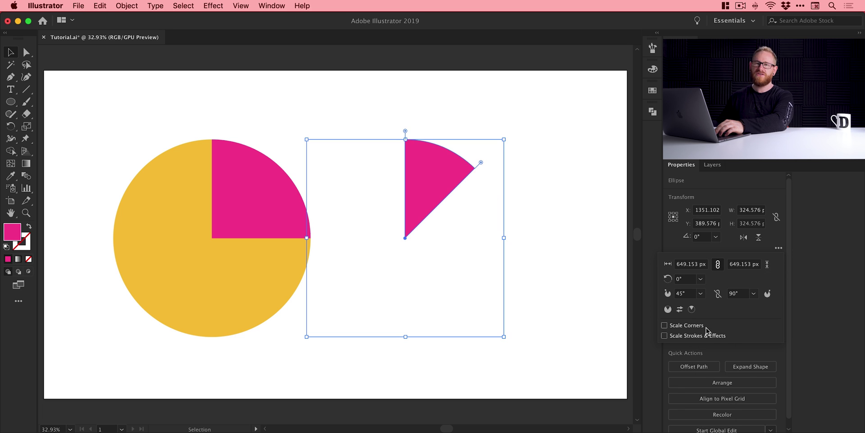
pyautogui.click(274, 199)
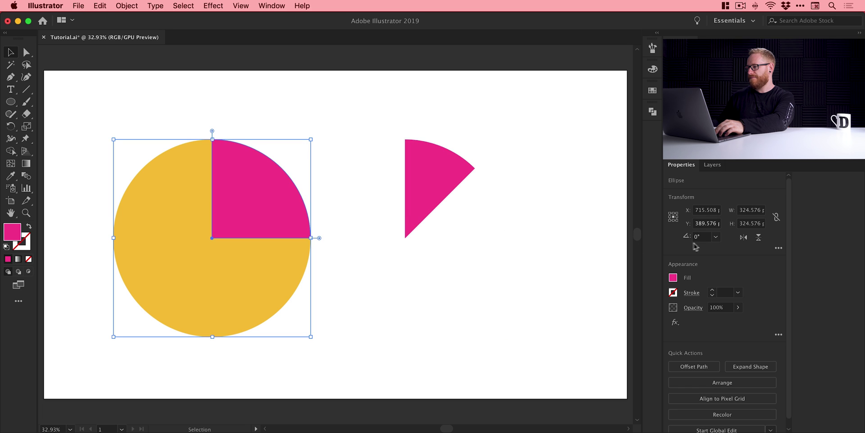
pyautogui.click(779, 248)
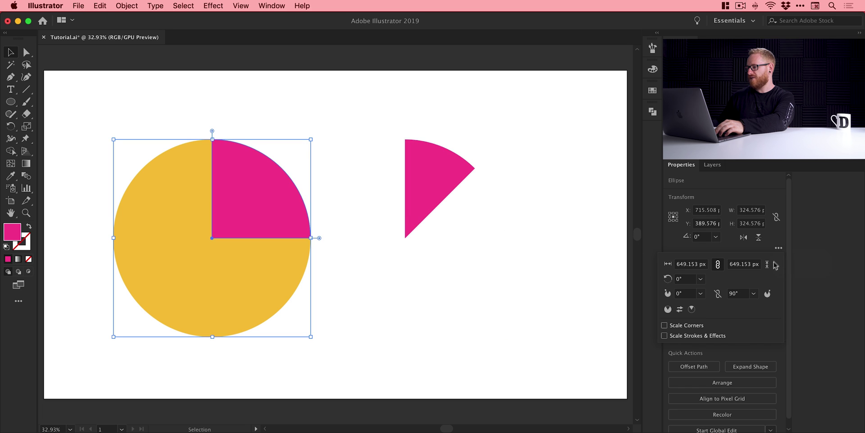
pyautogui.click(754, 293)
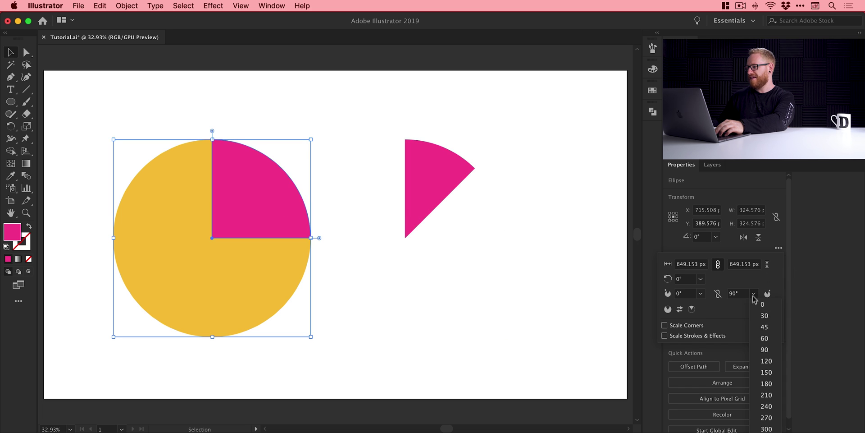
pyautogui.click(759, 327)
# Step: Move the loose wedge into the pie's gap and fill it purple 7F24E8
pyautogui.click(512, 233)
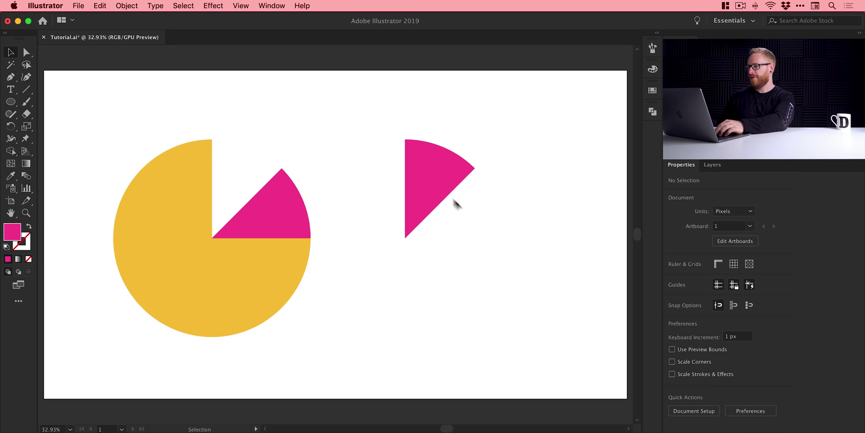
pyautogui.moveTo(444, 177); pyautogui.dragTo(251, 172)
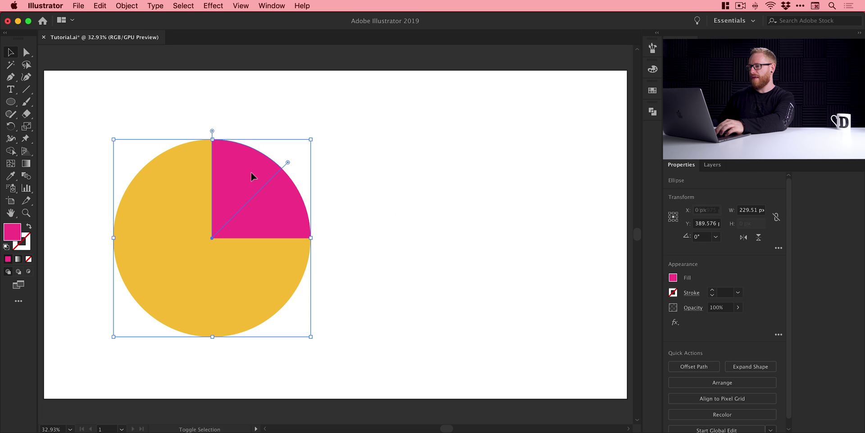
pyautogui.doubleClick(6, 231)
pyautogui.write('7F24E8')
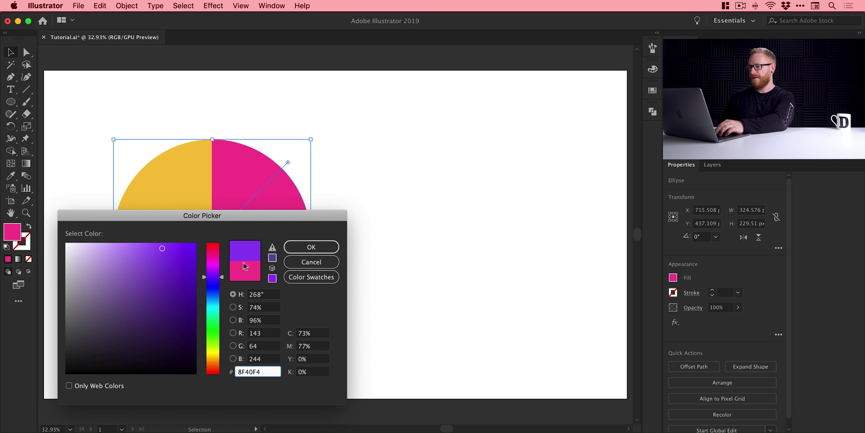
pyautogui.click(286, 248)
pyautogui.click(363, 212)
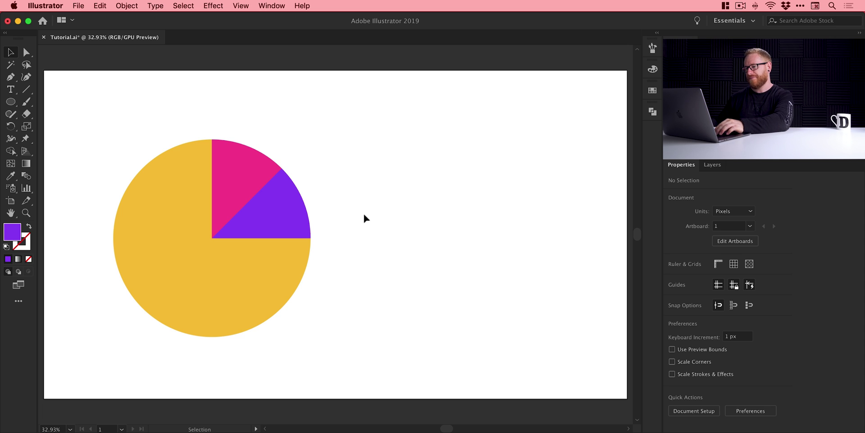
# Step: Move the pie right, rotate it about 225° so the slices point down, and reselect all pieces
pyautogui.moveTo(224, 189); pyautogui.dragTo(405, 231)
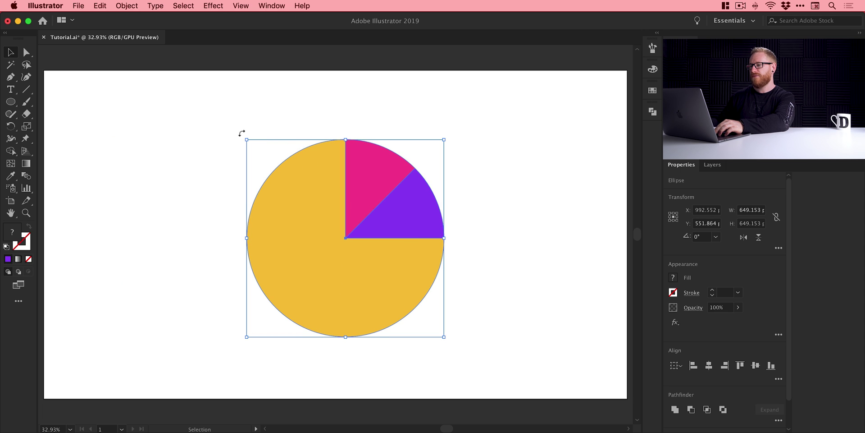
pyautogui.moveTo(241, 133); pyautogui.dragTo(422, 256)
pyautogui.click(482, 302)
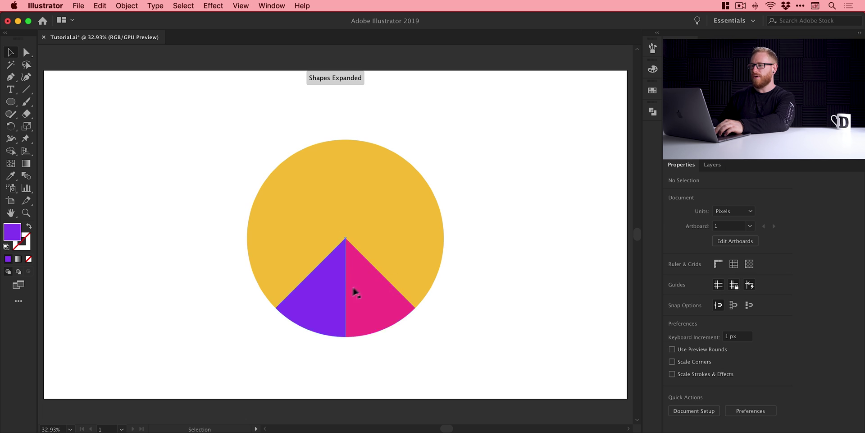
pyautogui.moveTo(206, 144); pyautogui.dragTo(444, 305)
pyautogui.click(214, 6)
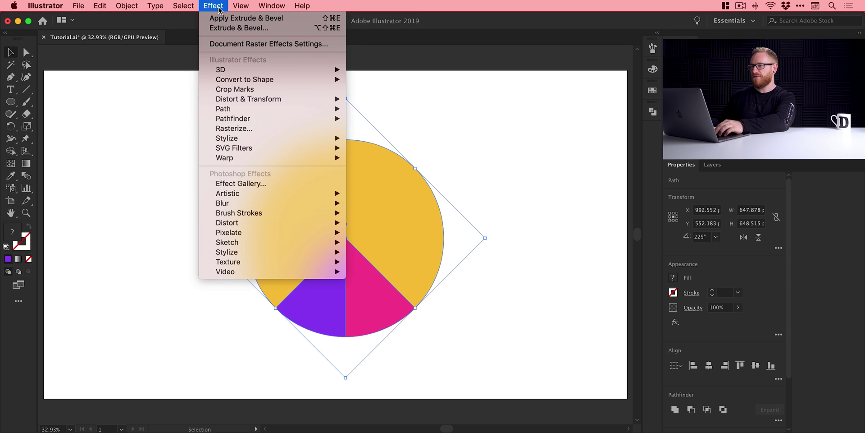
pyautogui.moveTo(315, 69)
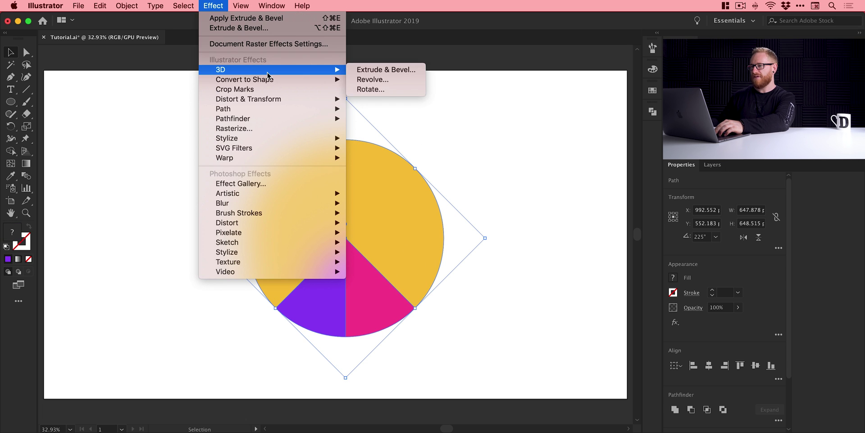
pyautogui.click(369, 70)
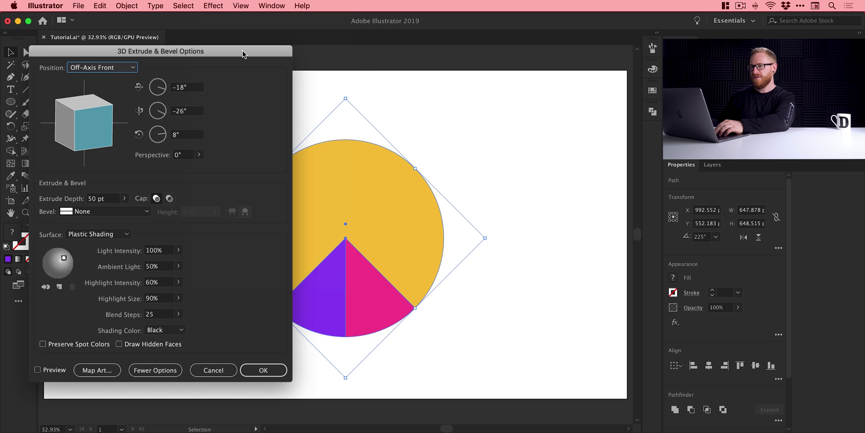
pyautogui.click(51, 370)
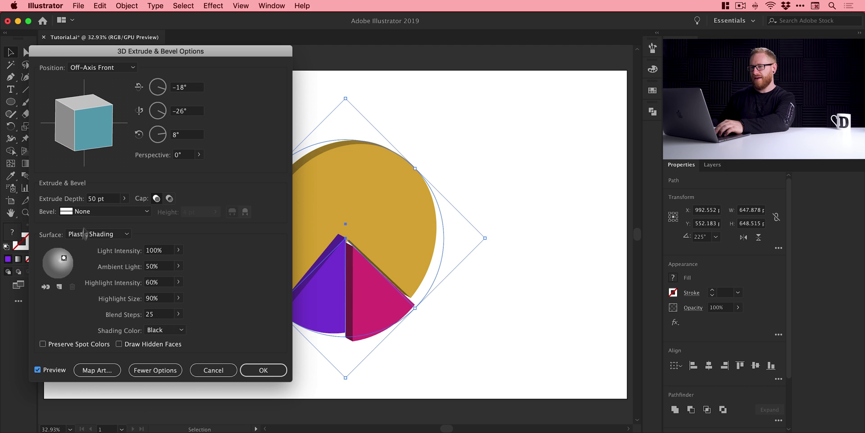
pyautogui.moveTo(97, 150); pyautogui.dragTo(120, 100)
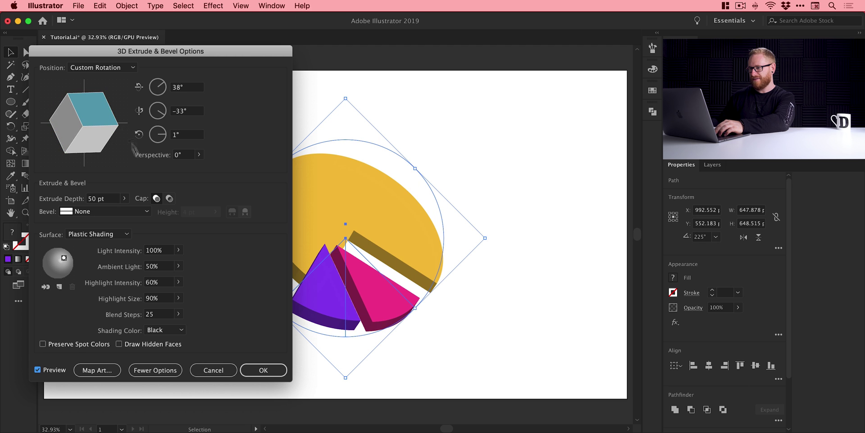
pyautogui.click(213, 370)
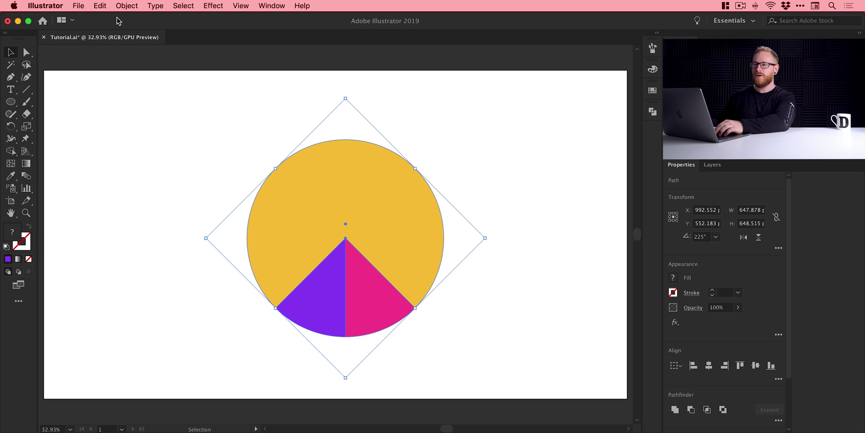
# Step: Group the pie pieces, shift the group right and scale it up to about 711 px
pyautogui.click(126, 5)
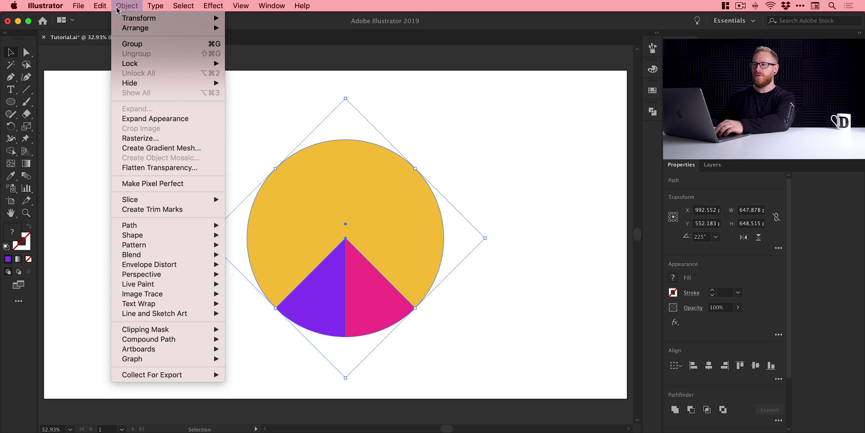
pyautogui.click(129, 44)
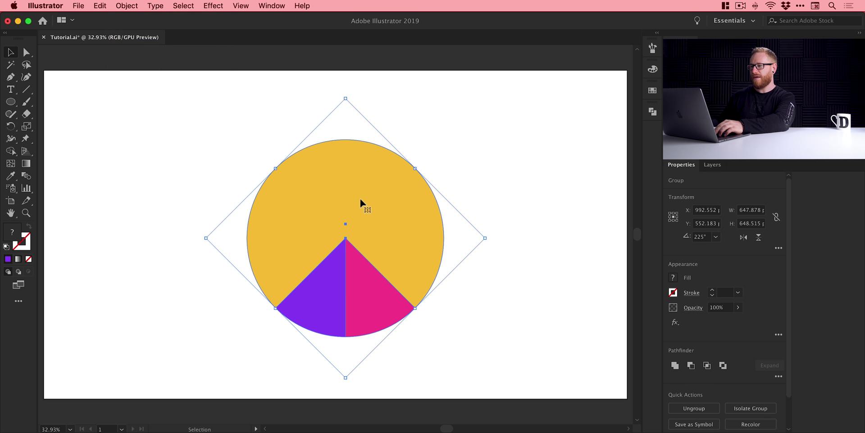
pyautogui.moveTo(360, 198); pyautogui.dragTo(455, 198)
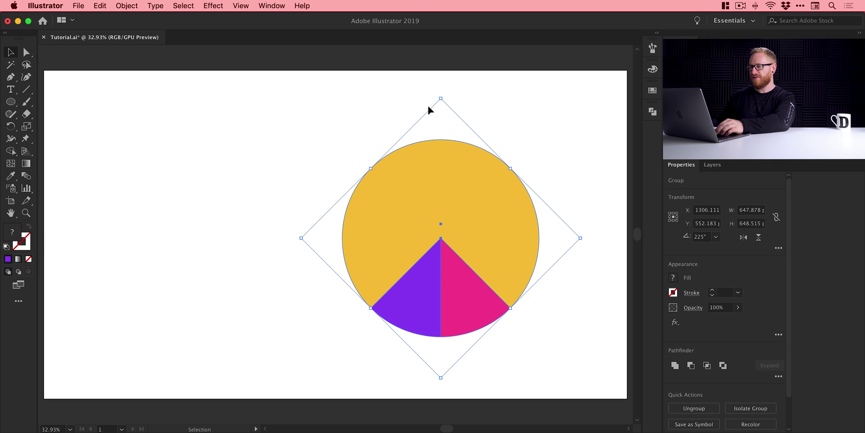
pyautogui.moveTo(440, 98); pyautogui.dragTo(440, 85)
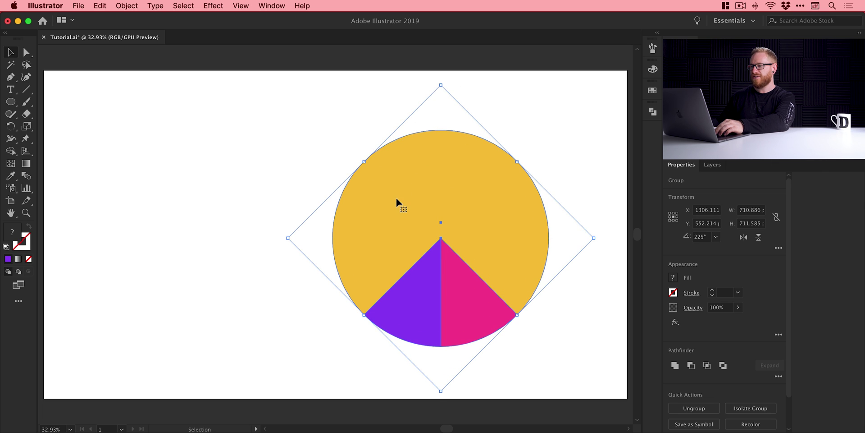
pyautogui.click(219, 5)
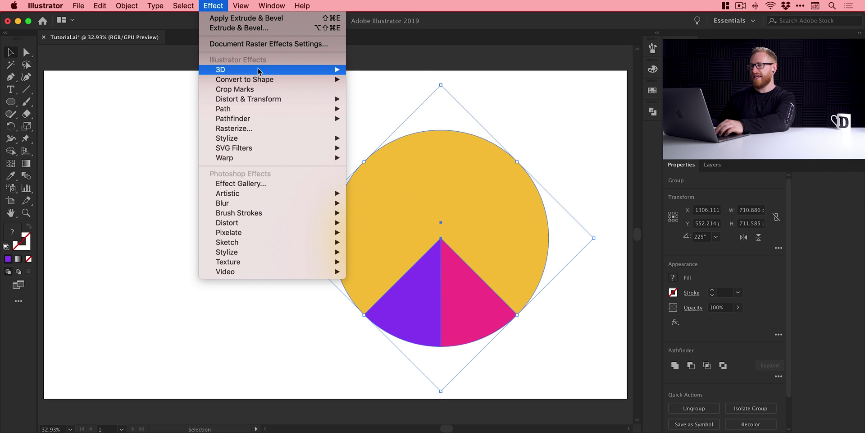
# Step: Apply 3D Extrude & Bevel with preview on and tilt the pie back to about 48°
pyautogui.moveTo(260, 71)
pyautogui.click(364, 70)
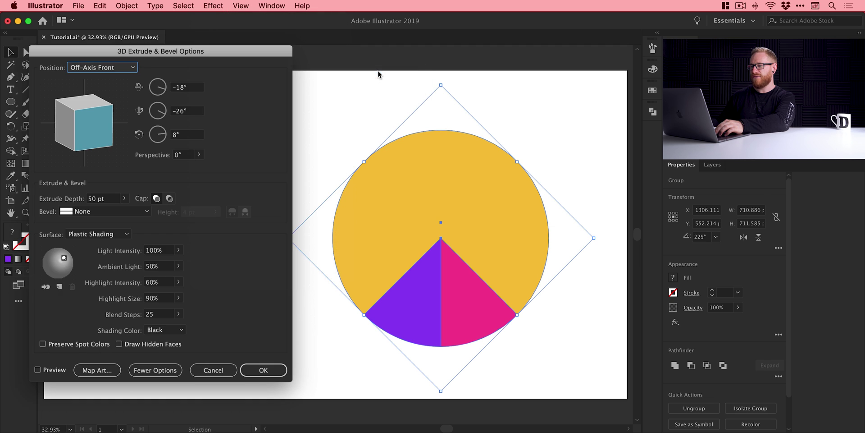
pyautogui.moveTo(246, 57); pyautogui.dragTo(268, 61)
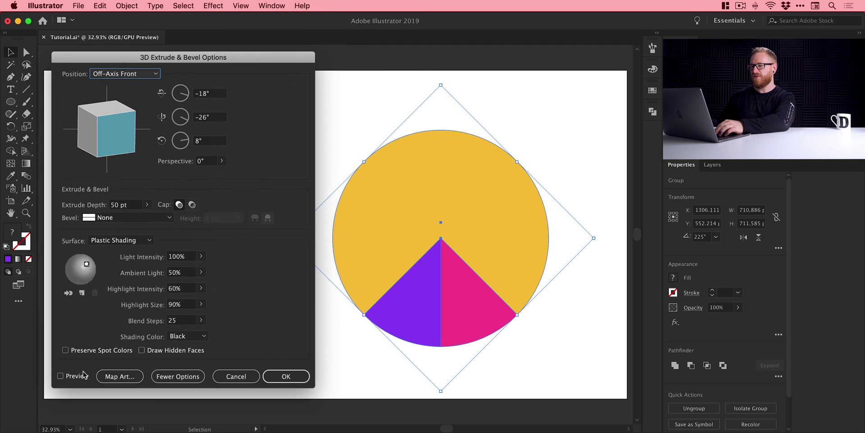
pyautogui.click(61, 375)
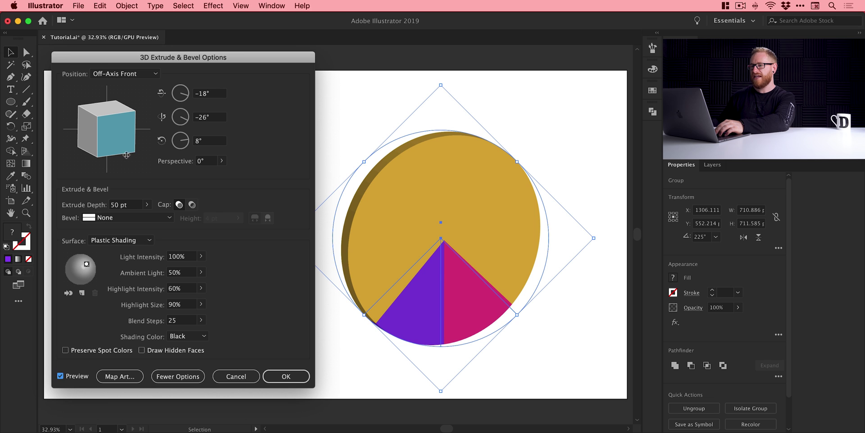
pyautogui.moveTo(126, 156); pyautogui.dragTo(127, 127)
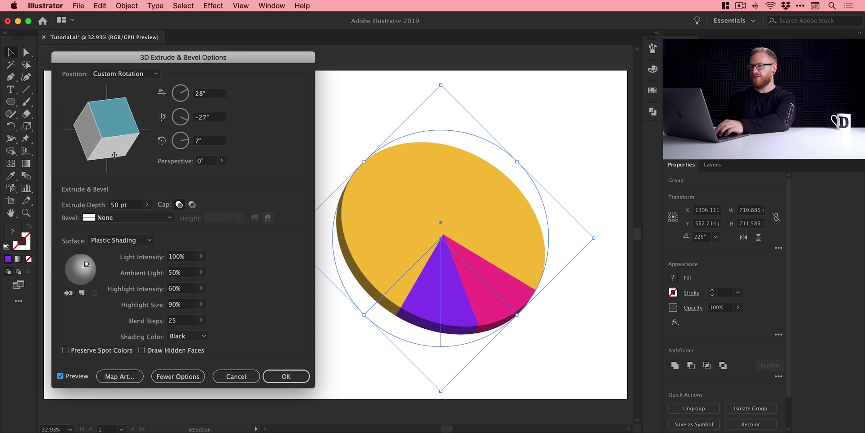
pyautogui.moveTo(114, 155); pyautogui.dragTo(113, 149)
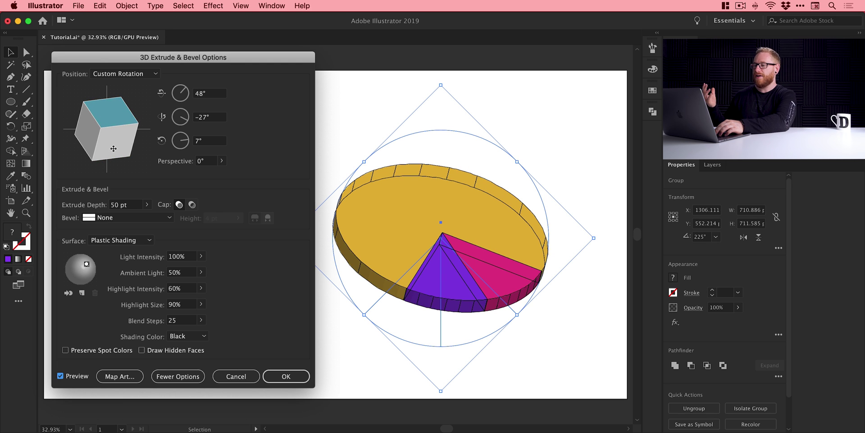
# Step: Reset the X, Y and Z rotations to 0°, then tilt the pie back to 56° on X
pyautogui.click(204, 95)
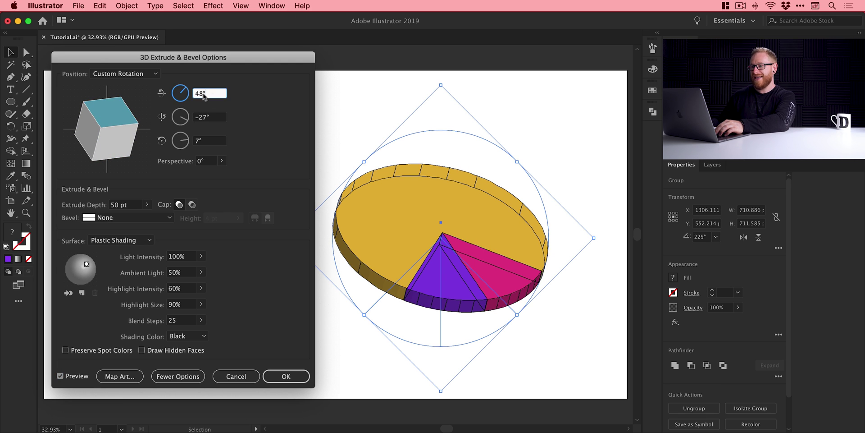
pyautogui.press('Tab')
pyautogui.write('0')
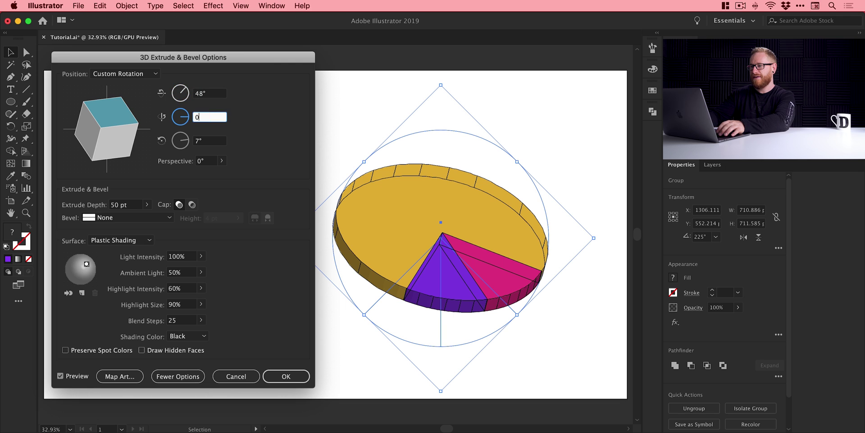
pyautogui.press('Tab')
pyautogui.write('0')
pyautogui.press('Tab')
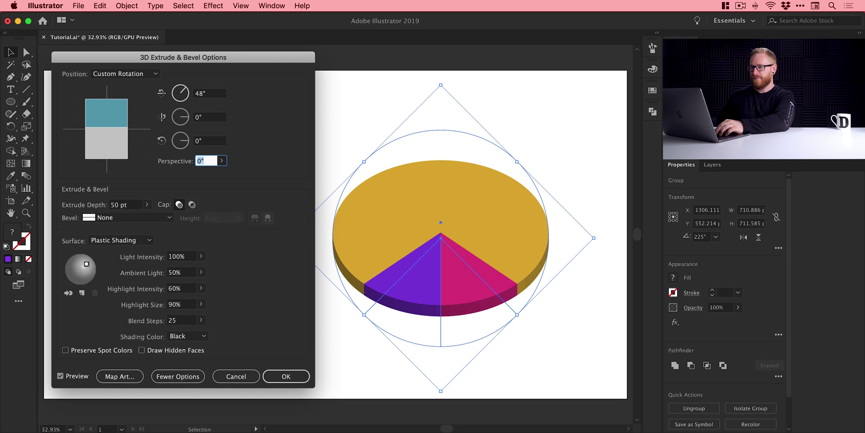
pyautogui.click(204, 93)
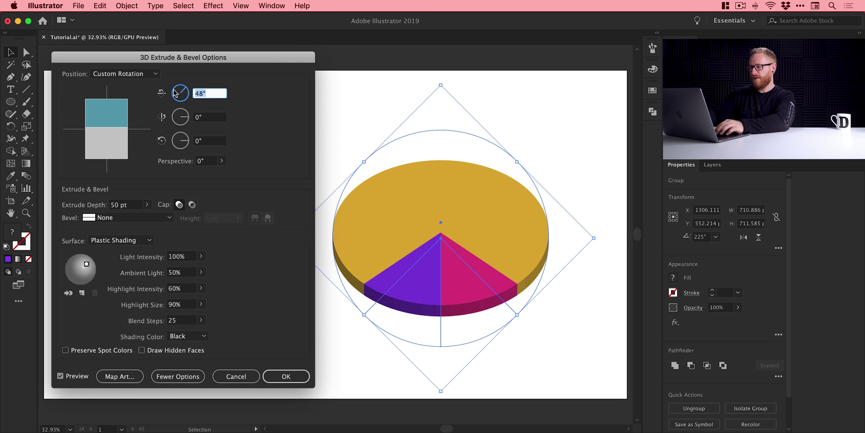
pyautogui.write('0')
pyautogui.press('Tab')
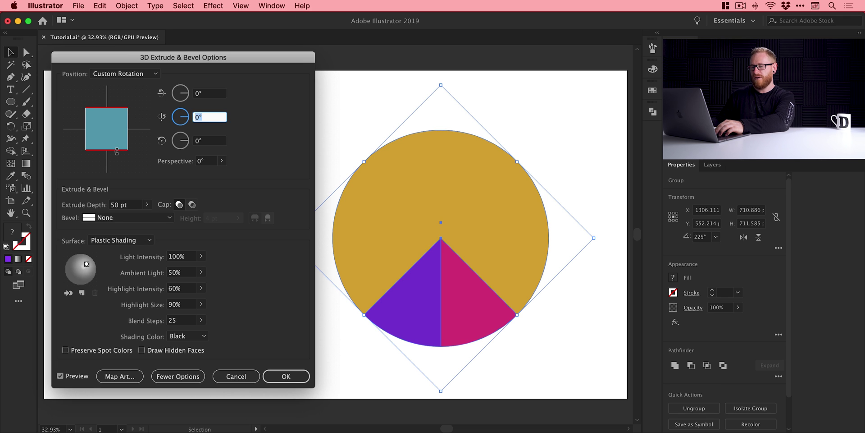
pyautogui.moveTo(117, 152); pyautogui.dragTo(112, 122)
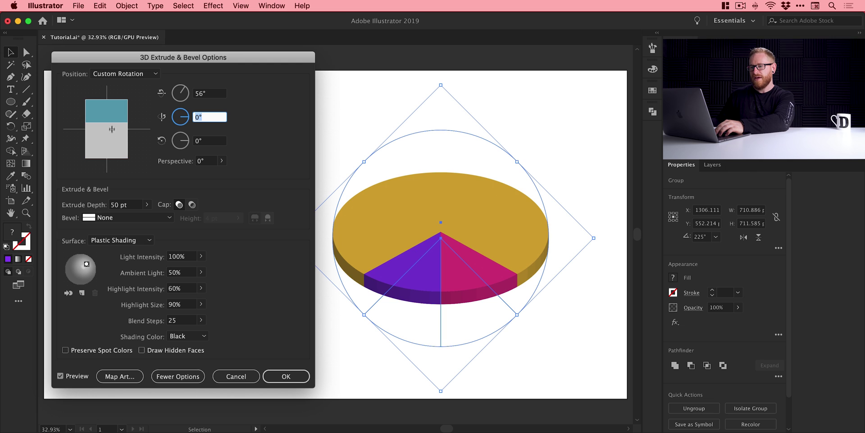
# Step: Set the extrude depth to 100 pt, then raise it to 245 pt
pyautogui.click(137, 207)
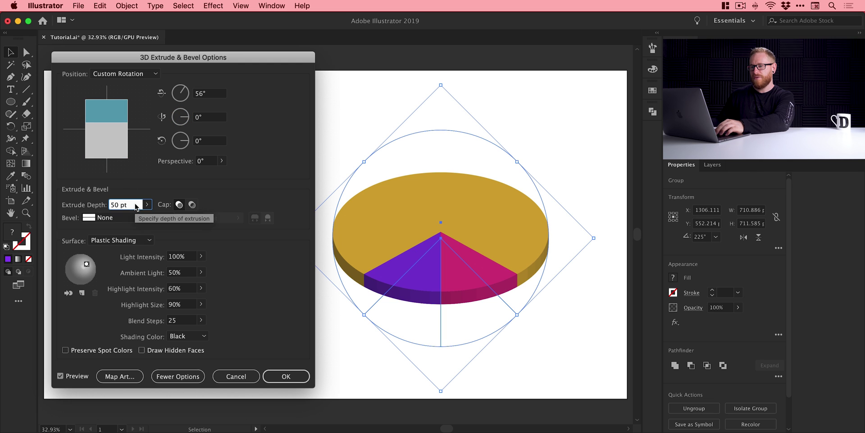
pyautogui.write('100')
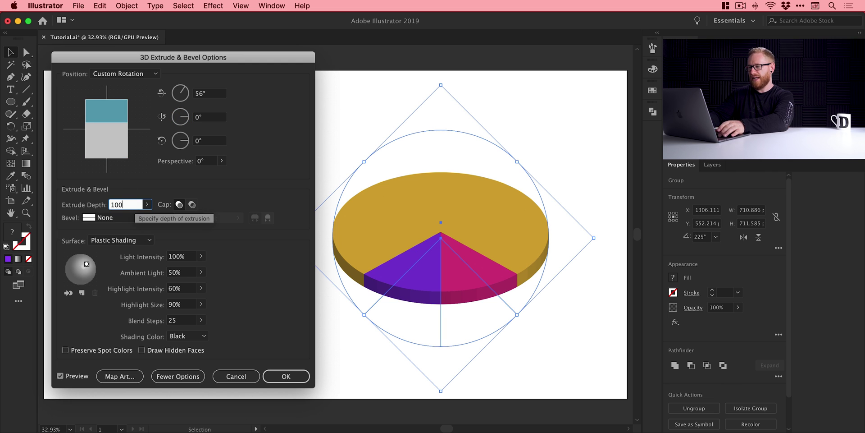
pyautogui.press('Tab')
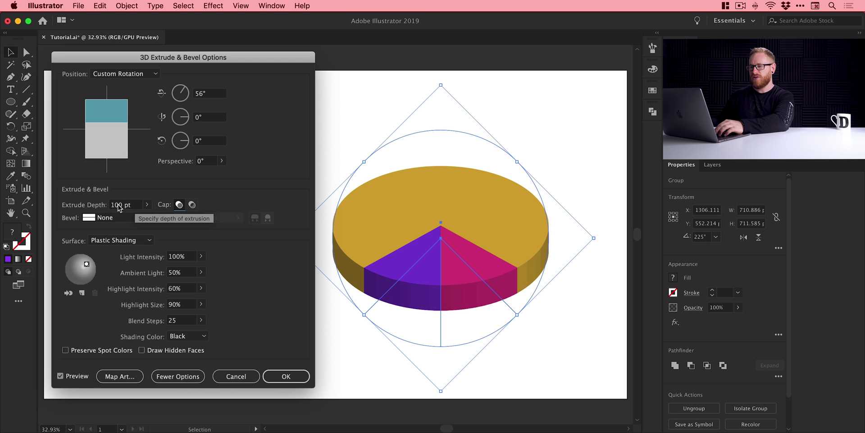
pyautogui.click(146, 205)
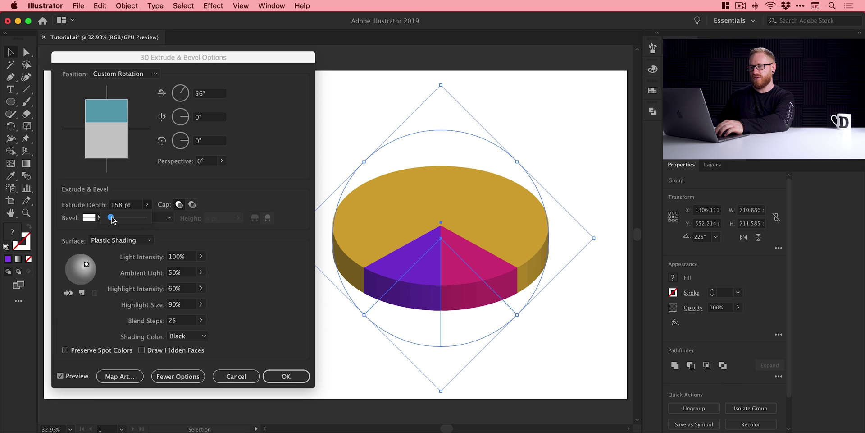
pyautogui.moveTo(111, 218); pyautogui.dragTo(113, 219)
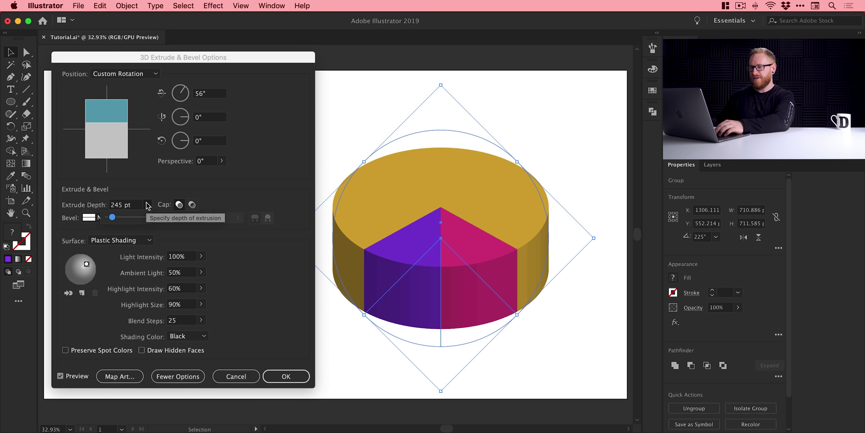
# Step: Try Diffuse Shading, return to Plastic Shading, and raise Blend Steps to 180
pyautogui.click(133, 239)
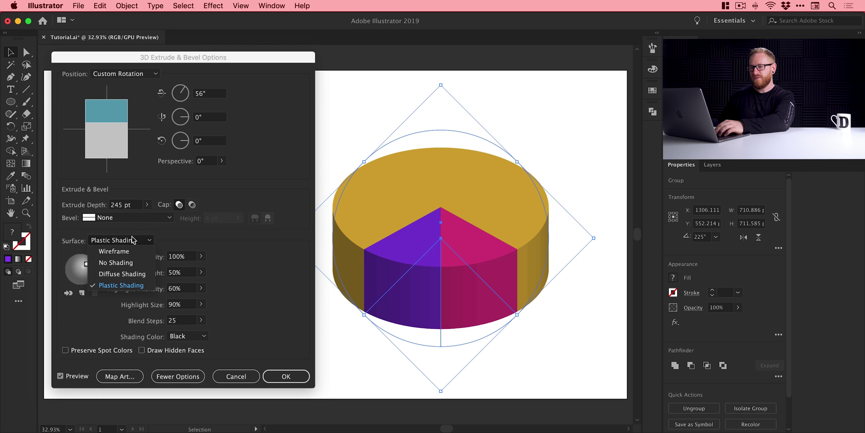
pyautogui.click(125, 274)
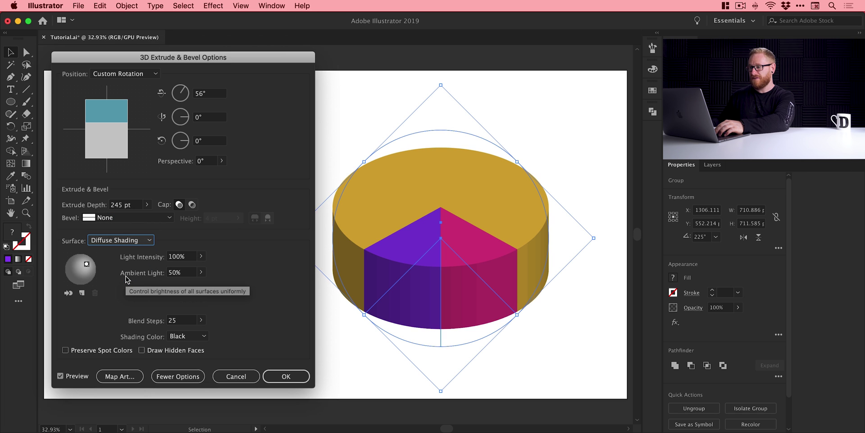
pyautogui.click(127, 241)
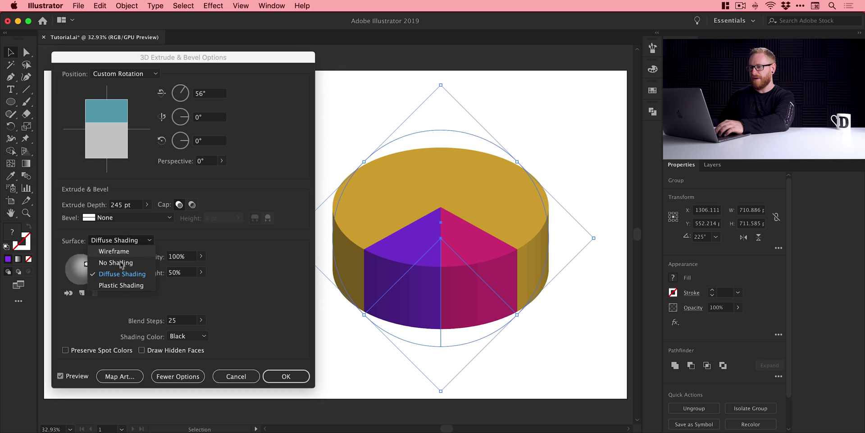
pyautogui.click(119, 285)
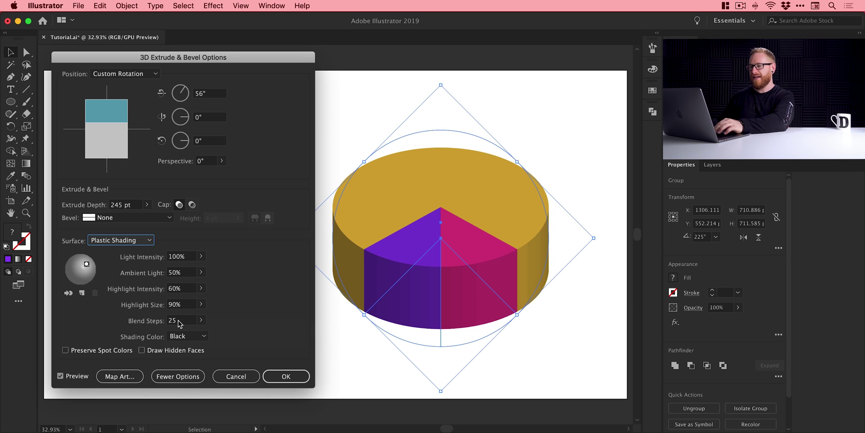
pyautogui.click(200, 320)
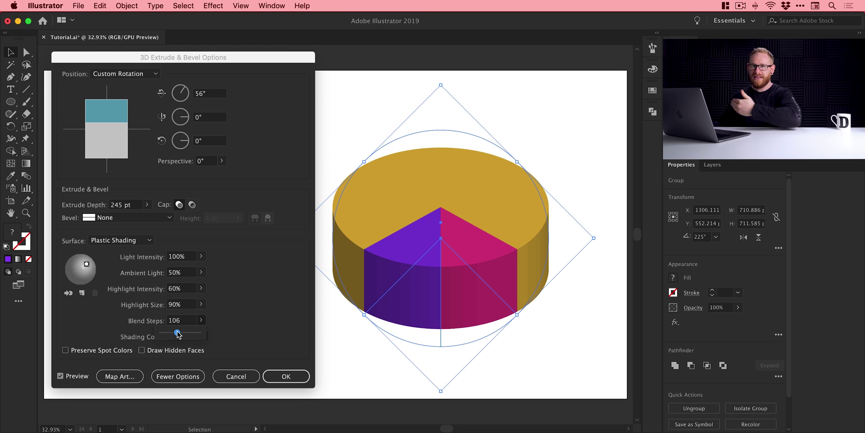
pyautogui.moveTo(177, 332); pyautogui.dragTo(180, 332)
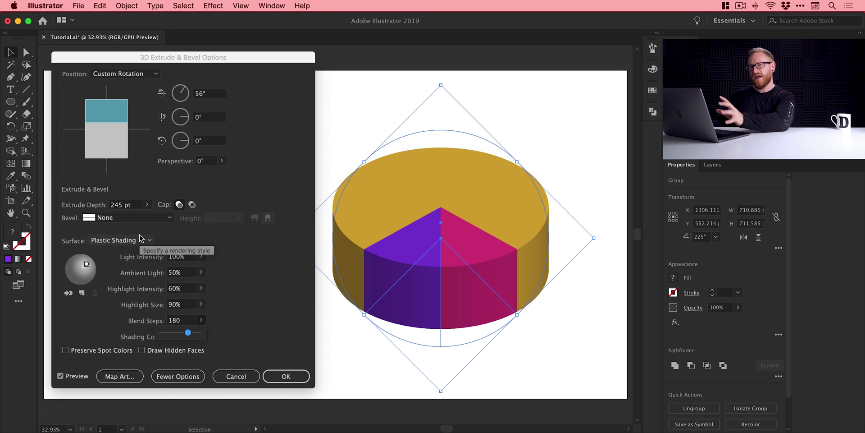
# Step: Set the surface to No Shading, apply the 3D effect, and move the pie left
pyautogui.click(141, 240)
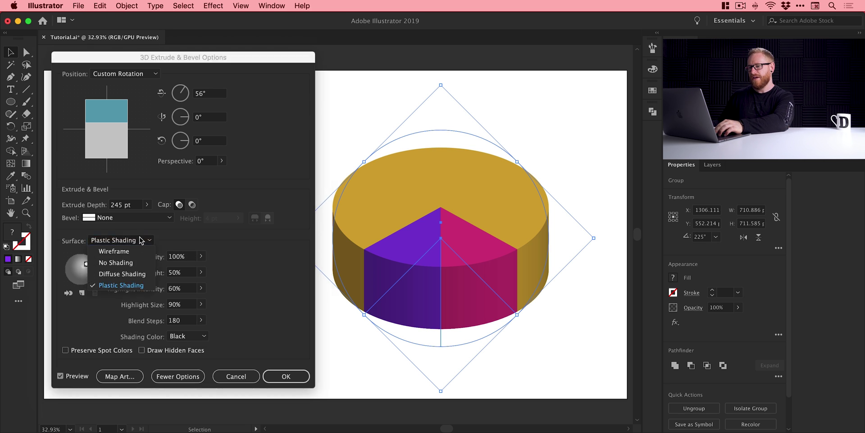
pyautogui.click(134, 259)
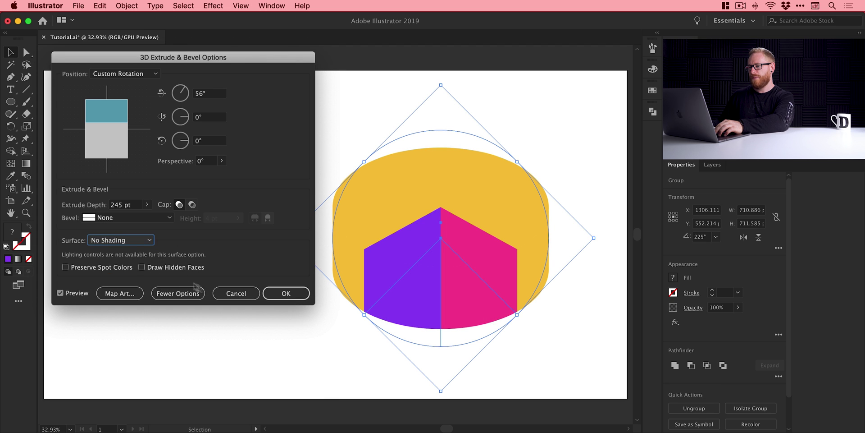
pyautogui.click(273, 299)
pyautogui.moveTo(260, 321); pyautogui.dragTo(409, 203)
pyautogui.click(557, 168)
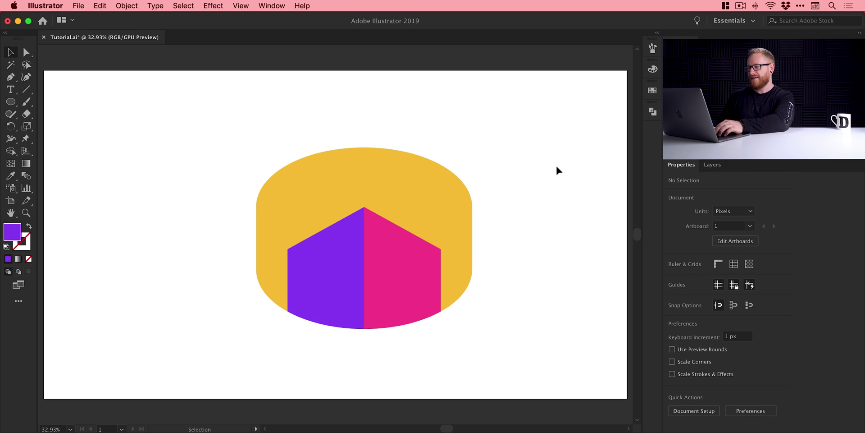
# Step: Expand the 3D pie's appearance into plain editable shapes via Object > Expand Appearance
pyautogui.moveTo(427, 212); pyautogui.dragTo(524, 209)
pyautogui.press('super+z')
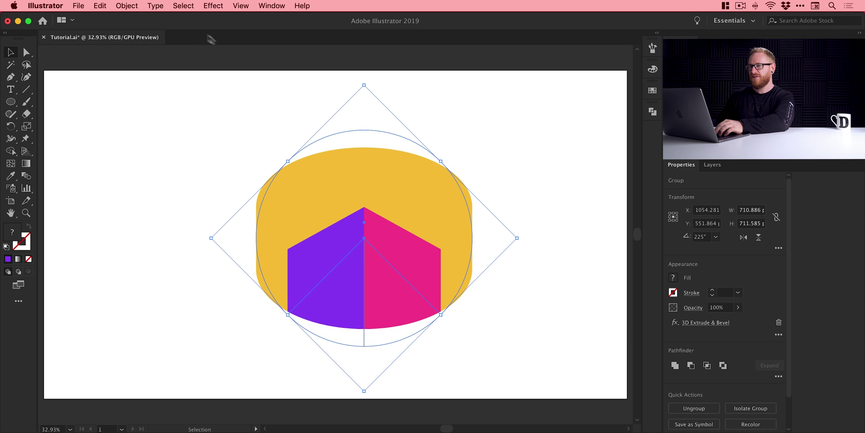
pyautogui.click(131, 3)
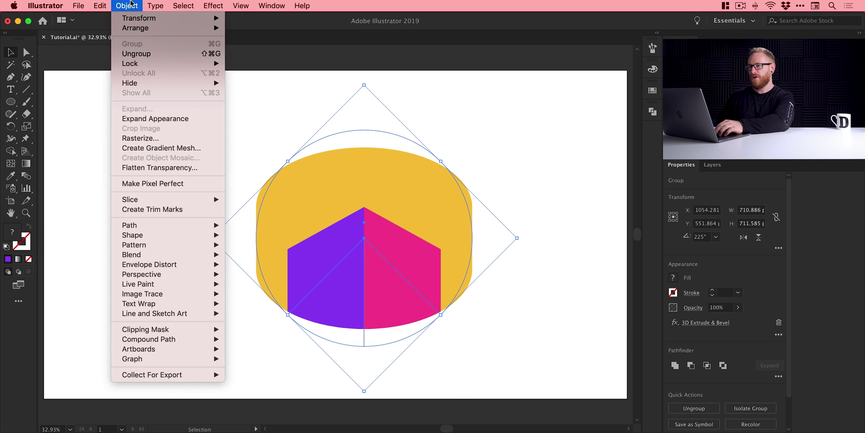
pyautogui.click(127, 119)
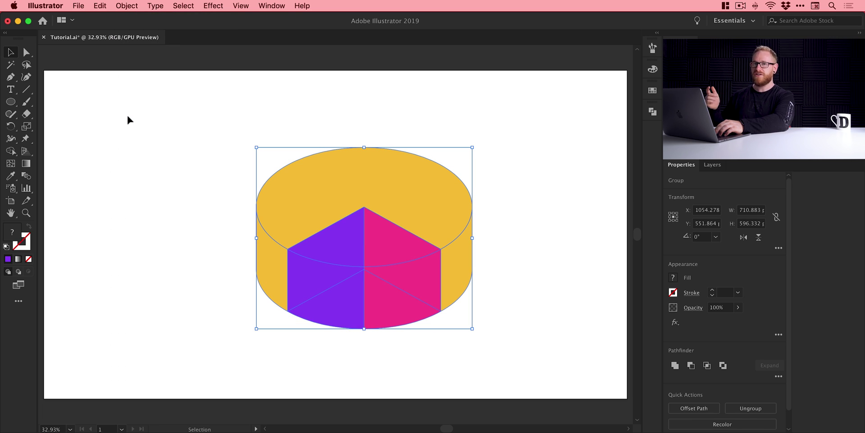
# Step: Clear the selection and view the artwork in Outline mode
pyautogui.press('super+shift+g')
pyautogui.press('super+y')
pyautogui.press('super+shift+a')
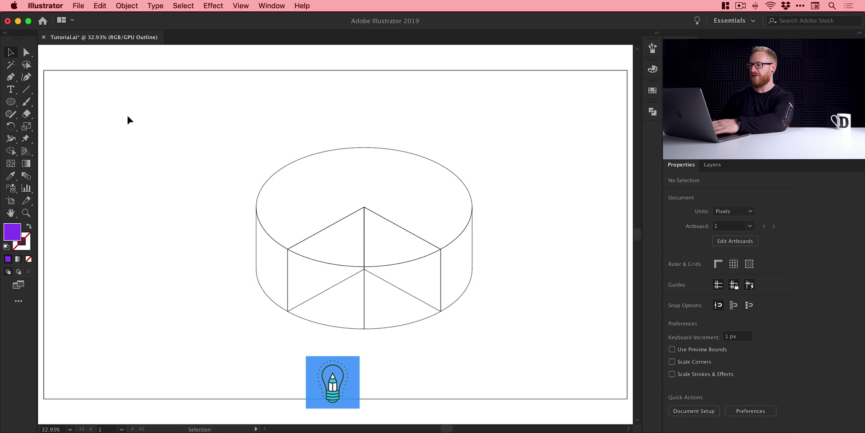
# Step: Return to Preview mode, select the expanded pie group and ungroup it
pyautogui.press('a')
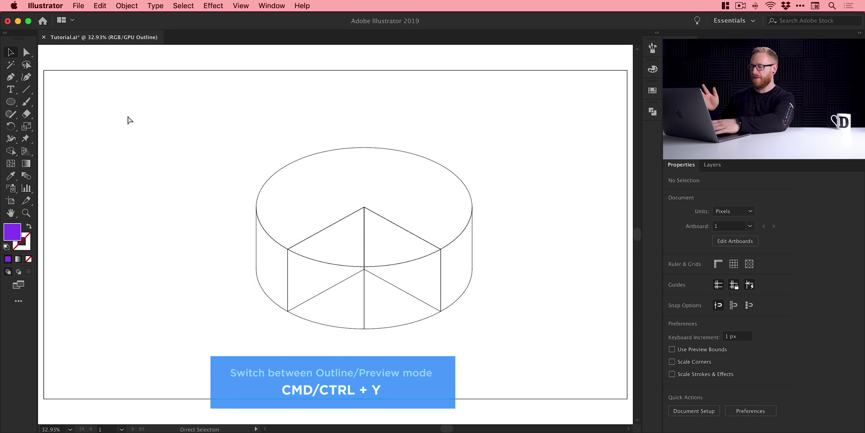
pyautogui.press('super+y')
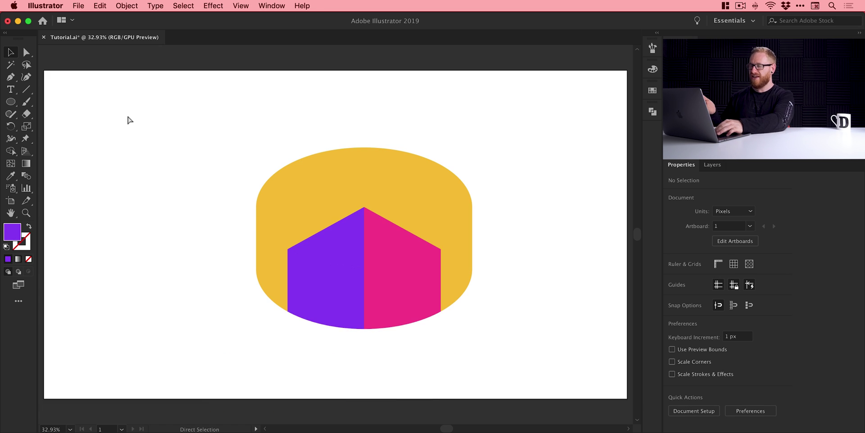
pyautogui.press('v')
pyautogui.click(370, 234)
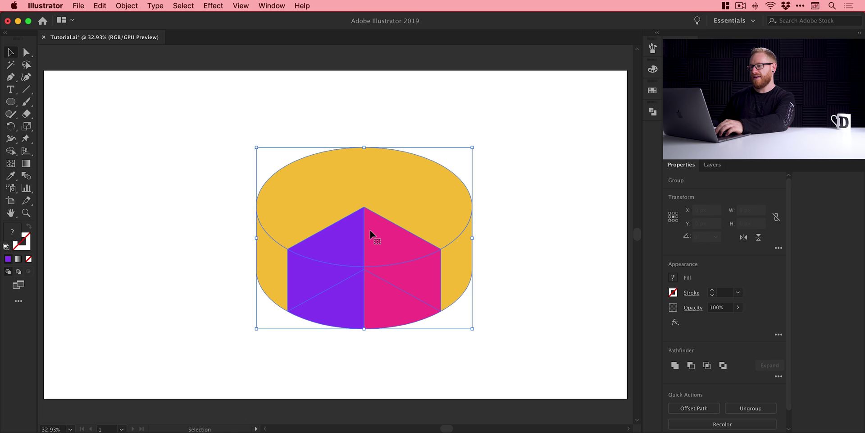
pyautogui.click(128, 6)
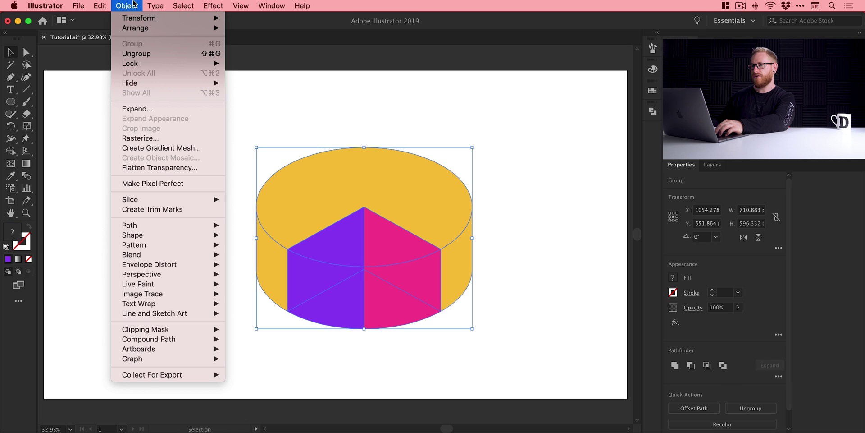
pyautogui.click(132, 54)
pyautogui.click(128, 5)
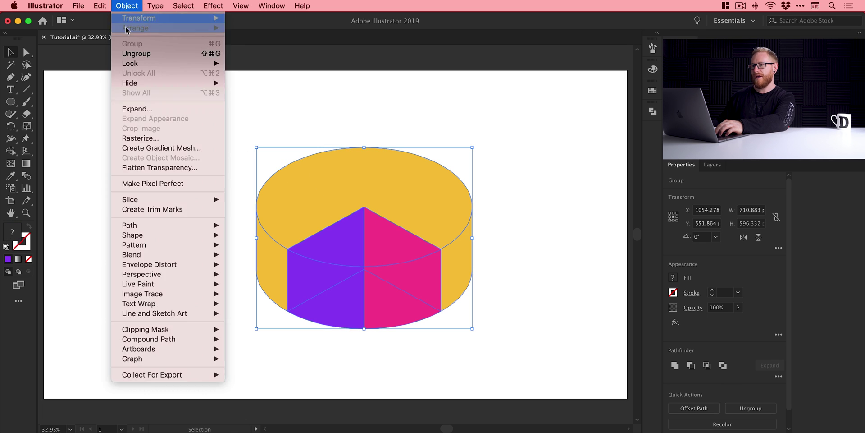
pyautogui.click(132, 53)
pyautogui.click(127, 6)
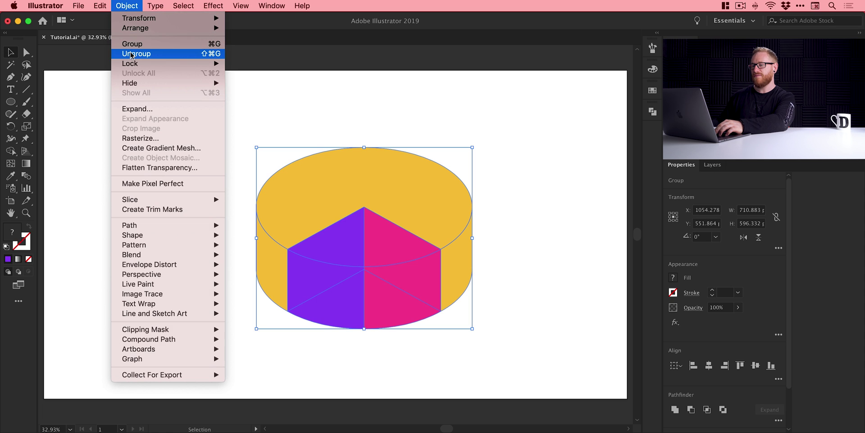
pyautogui.click(132, 54)
pyautogui.press('shift+super+a')
# Step: Test-drag the purple wedge, pink panel and yellow top ellipse, undoing each move
pyautogui.moveTo(329, 253); pyautogui.dragTo(180, 248)
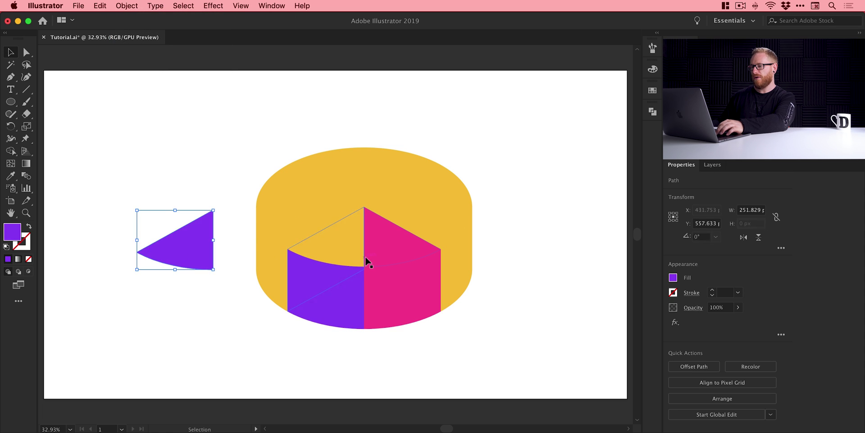
pyautogui.press('super+z')
pyautogui.moveTo(399, 288); pyautogui.dragTo(477, 342)
pyautogui.press('super+z')
pyautogui.moveTo(415, 202); pyautogui.dragTo(415, 128)
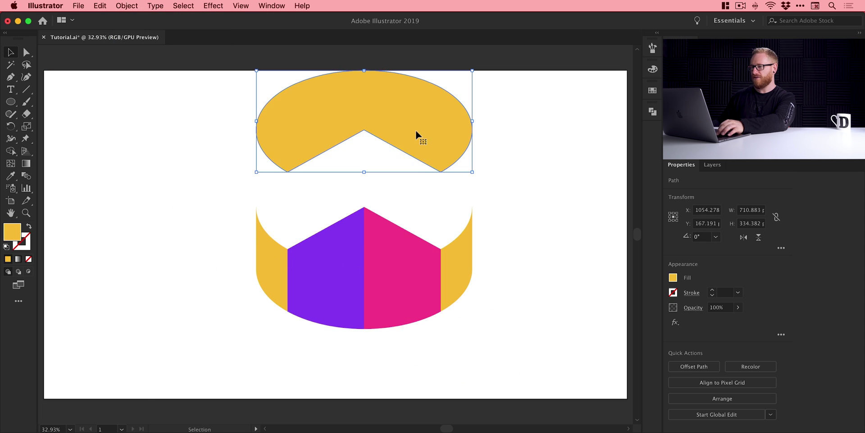
pyautogui.press('super+z')
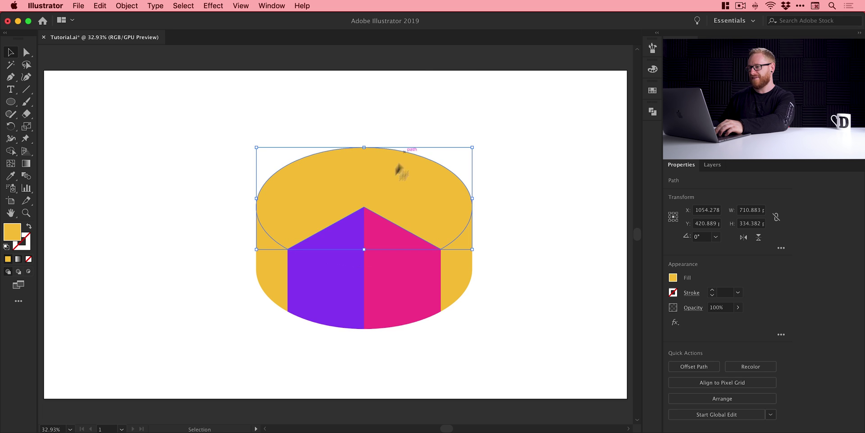
# Step: Select the purple wedge and pink panel and nudge them down, below the yellow body
pyautogui.click(352, 223)
pyautogui.keyDown('shift'); pyautogui.click(396, 294); pyautogui.keyUp('shift')
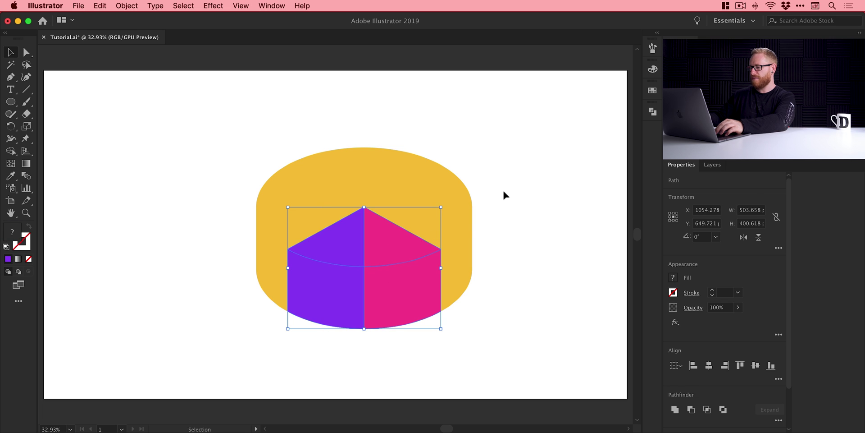
pyautogui.press('Down')
pyautogui.press('Down')
pyautogui.press('Down')
pyautogui.press('Down')
pyautogui.press('Down')
pyautogui.press('Down')
pyautogui.press('Down')
pyautogui.press('Down')
pyautogui.press('Down')
pyautogui.press('Down')
pyautogui.press('Down')
pyautogui.press('Down')
pyautogui.press('Down')
pyautogui.press('Down')
pyautogui.press('Down')
pyautogui.press('Down')
pyautogui.press('Down')
pyautogui.press('Down')
pyautogui.press('Down')
pyautogui.press('Down')
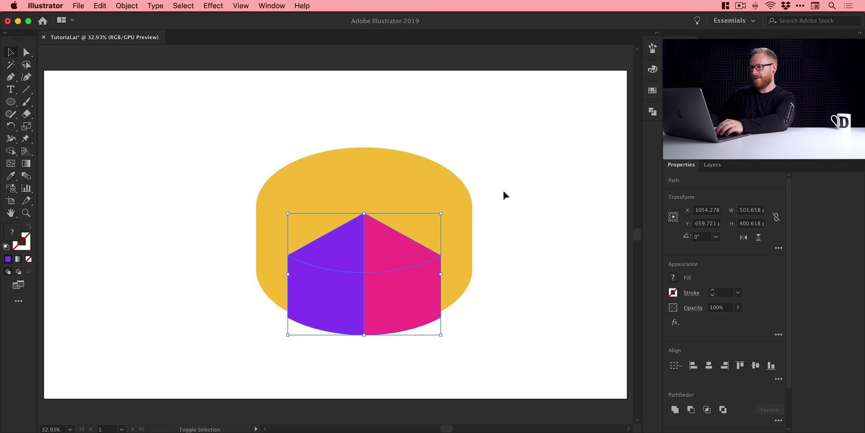
pyautogui.hotkey('shift', 'Down')
pyautogui.hotkey('shift', 'Down')
pyautogui.hotkey('shift', 'Down')
pyautogui.hotkey('shift', 'Down')
pyautogui.hotkey('shift', 'Down')
pyautogui.hotkey('shift', 'Down')
pyautogui.hotkey('shift', 'Down')
pyautogui.hotkey('shift', 'Down')
pyautogui.hotkey('shift', 'Down')
pyautogui.hotkey('shift', 'Down')
pyautogui.hotkey('shift', 'Down')
pyautogui.hotkey('shift', 'Down')
pyautogui.hotkey('shift', 'Down')
pyautogui.hotkey('shift', 'Down')
pyautogui.hotkey('shift', 'Down')
pyautogui.hotkey('shift', 'Down')
pyautogui.hotkey('shift', 'Down')
pyautogui.hotkey('shift', 'Down')
pyautogui.hotkey('shift', 'Down')
pyautogui.hotkey('shift', 'Down')
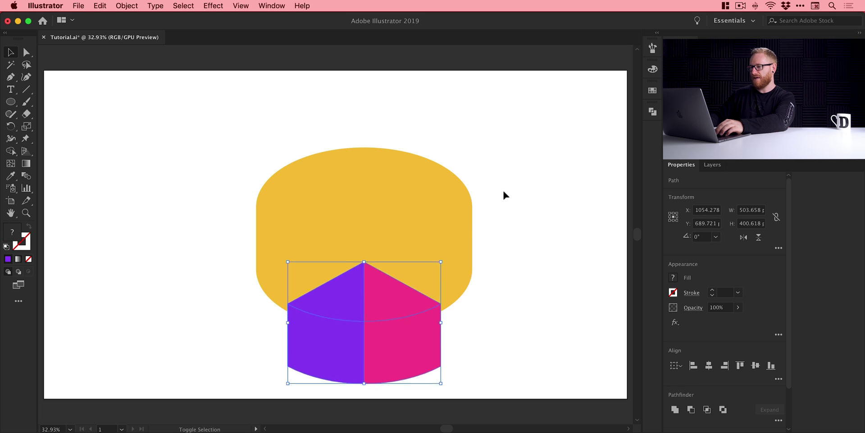
pyautogui.hotkey('shift', 'Down')
pyautogui.hotkey('shift', 'Down')
pyautogui.hotkey('shift', 'Down')
pyautogui.hotkey('shift', 'Down')
pyautogui.hotkey('shift', 'Down')
pyautogui.hotkey('shift', 'Down')
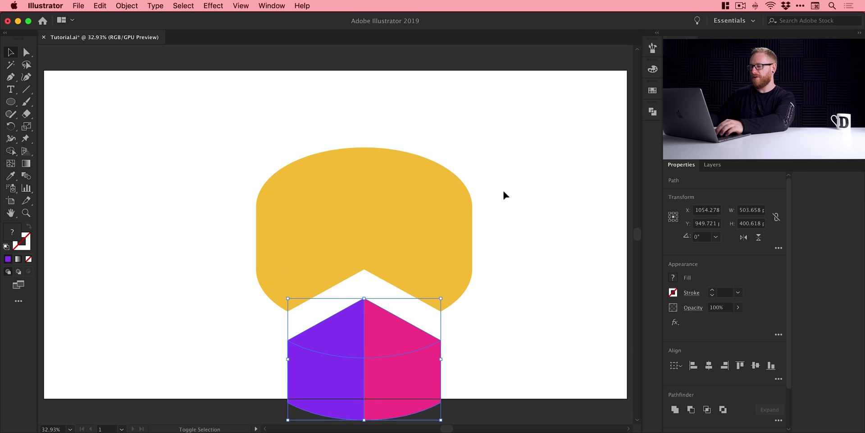
# Step: Fill the wheel's top ellipse with bright yellow fdd000
pyautogui.click(349, 194)
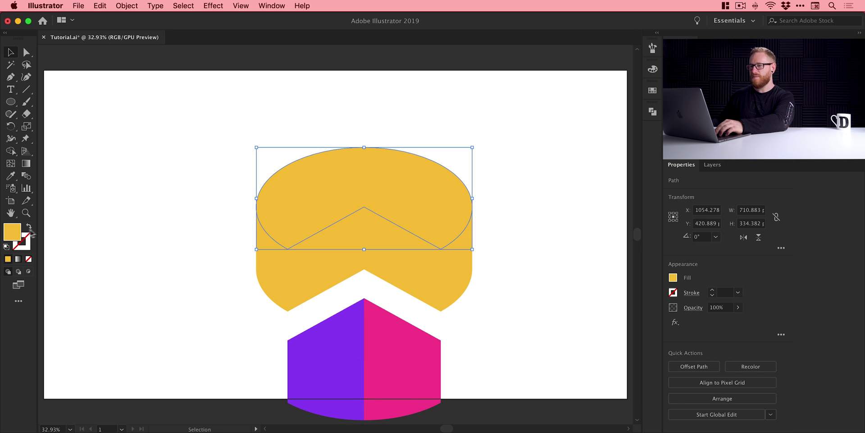
pyautogui.doubleClick(12, 232)
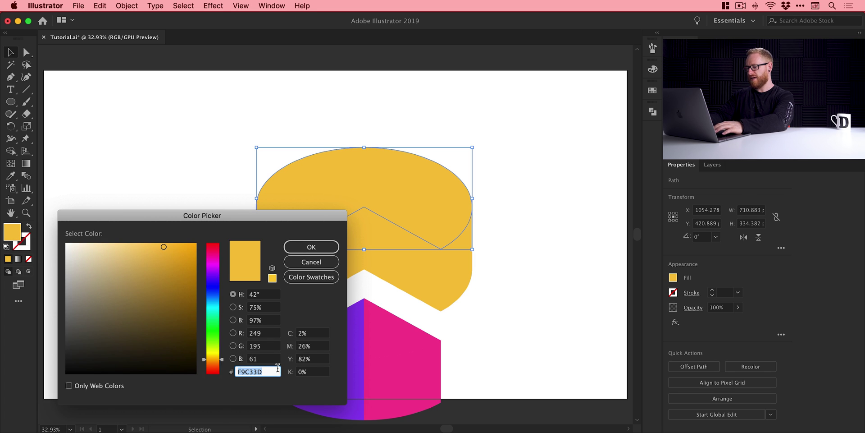
pyautogui.write('fdd000')
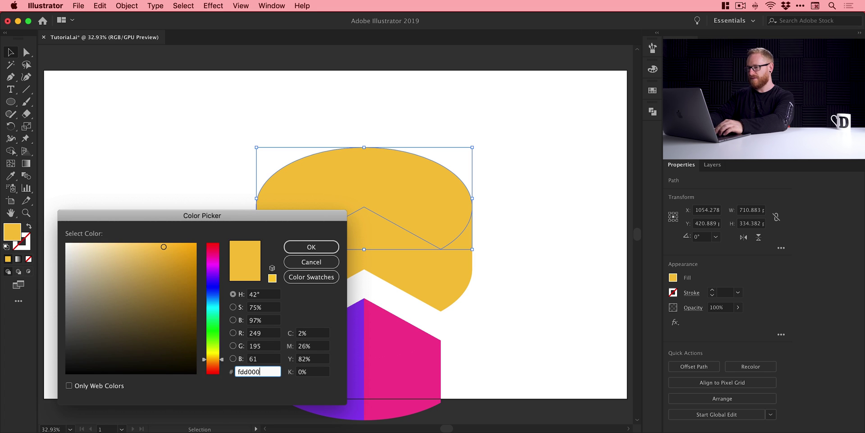
pyautogui.press('Return')
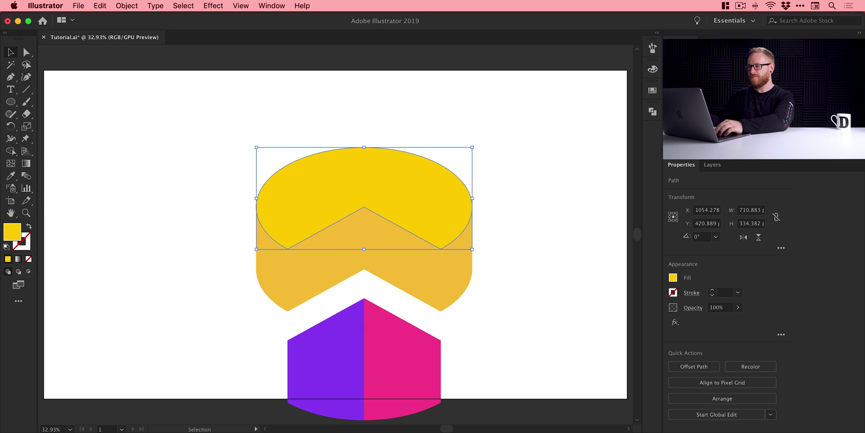
# Step: Fill the notched front faces with darker orange ec9509
pyautogui.click(321, 283)
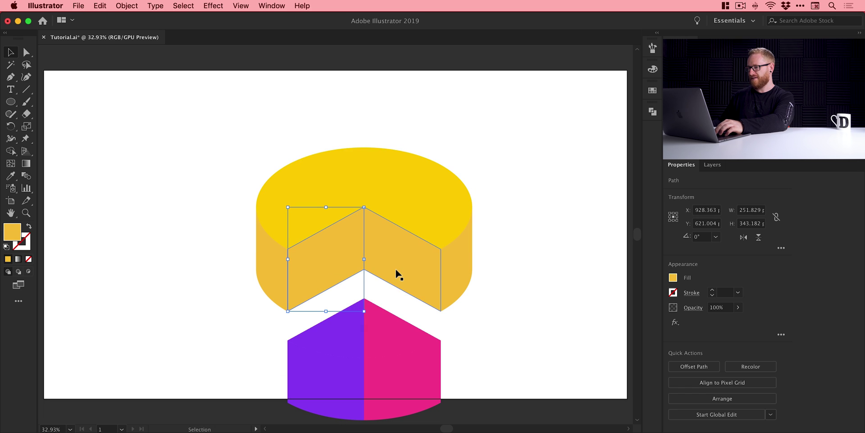
pyautogui.doubleClick(12, 231)
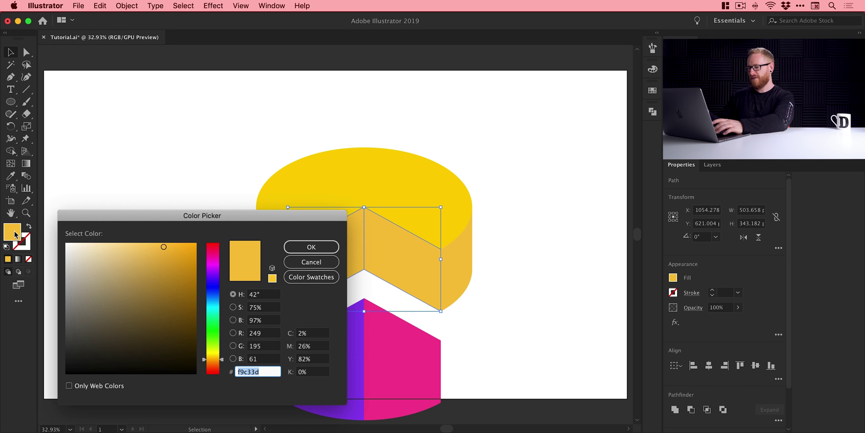
pyautogui.write('ec9509')
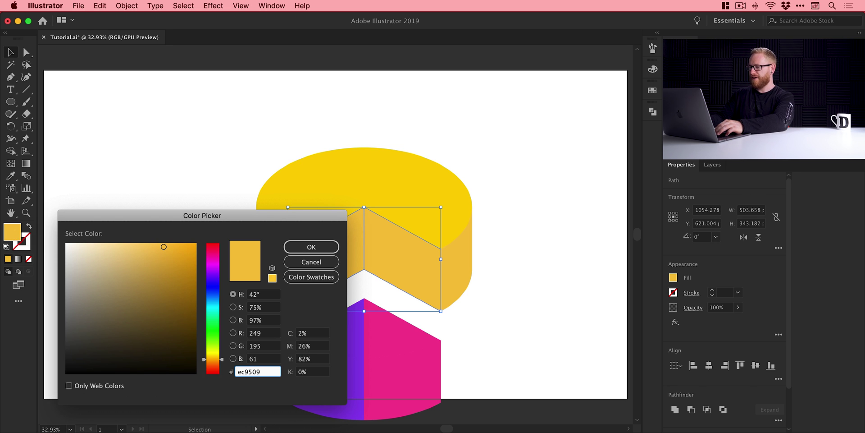
pyautogui.press('Return')
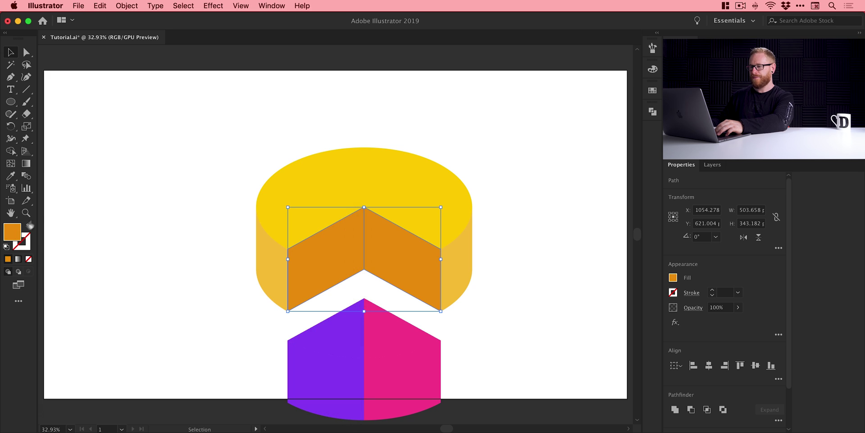
# Step: Fill both outer side strips with orange ffab00, then deselect
pyautogui.click(266, 271)
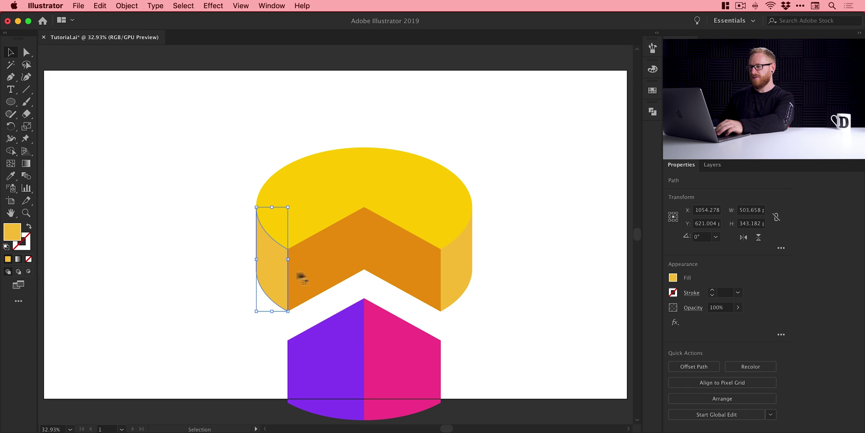
pyautogui.keyDown('shift'); pyautogui.click(453, 265); pyautogui.keyUp('shift')
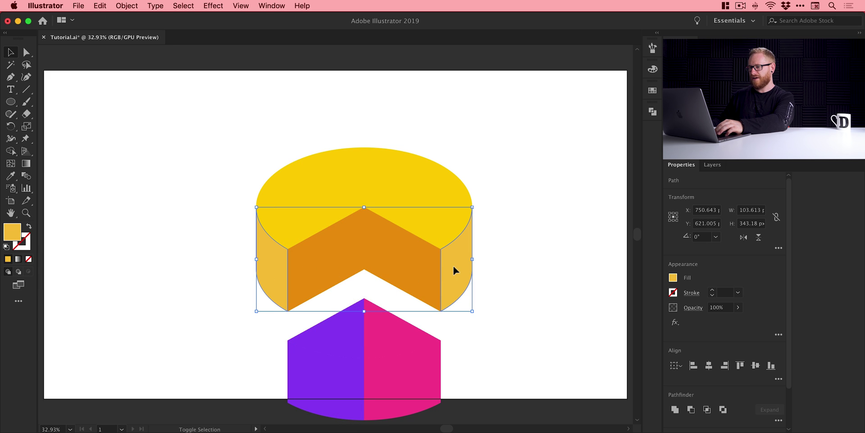
pyautogui.doubleClick(12, 232)
pyautogui.write('ffab')
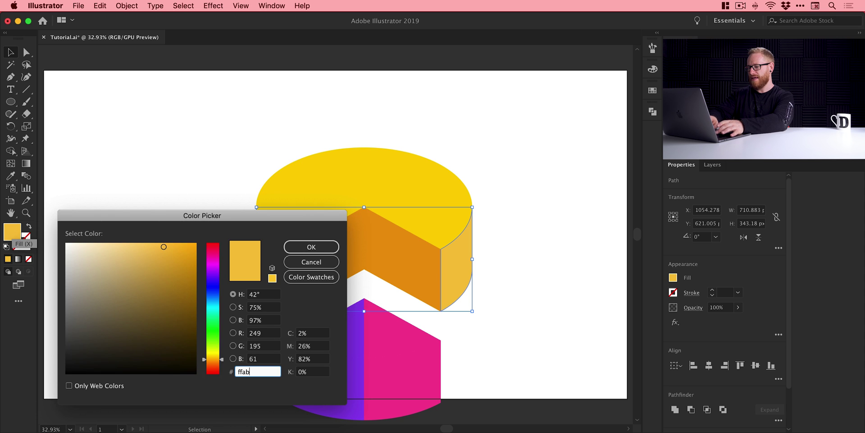
pyautogui.write('00')
pyautogui.press('Return')
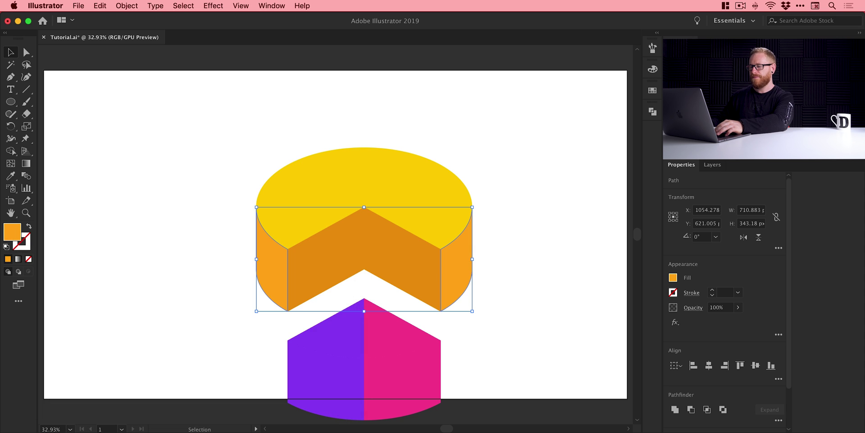
pyautogui.click(178, 192)
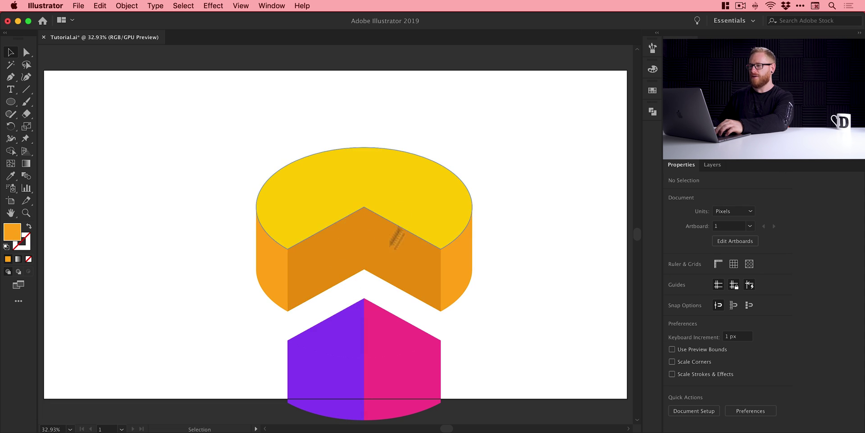
# Step: Recolour the wheel's top ellipse to a lighter golden yellow, f4bd30
pyautogui.click(318, 198)
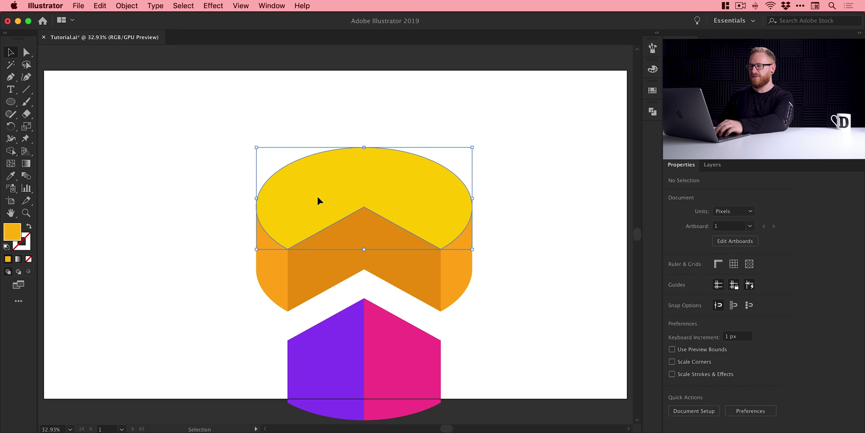
pyautogui.doubleClick(16, 233)
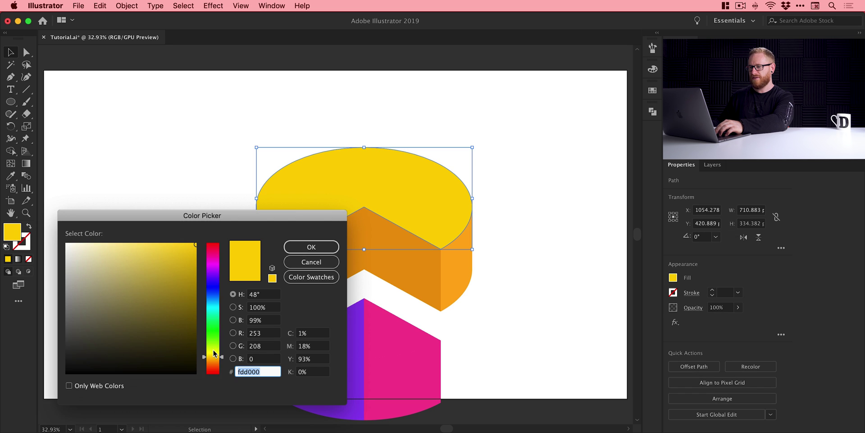
pyautogui.moveTo(213, 351); pyautogui.dragTo(212, 359)
pyautogui.write('f4bd30')
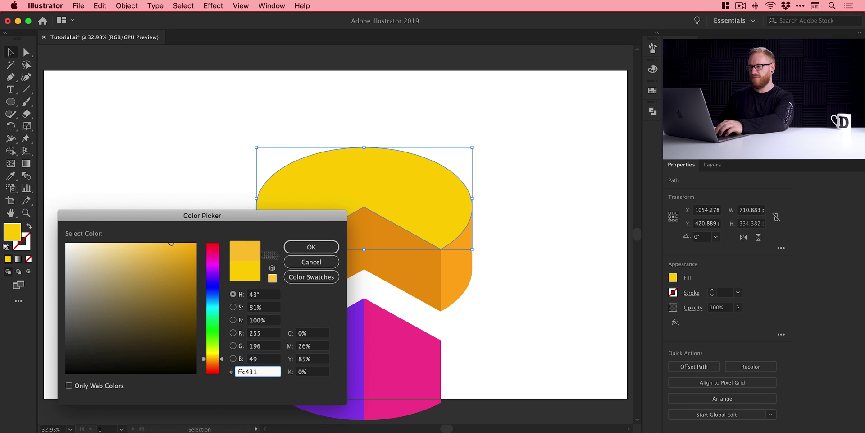
pyautogui.click(311, 246)
pyautogui.click(556, 195)
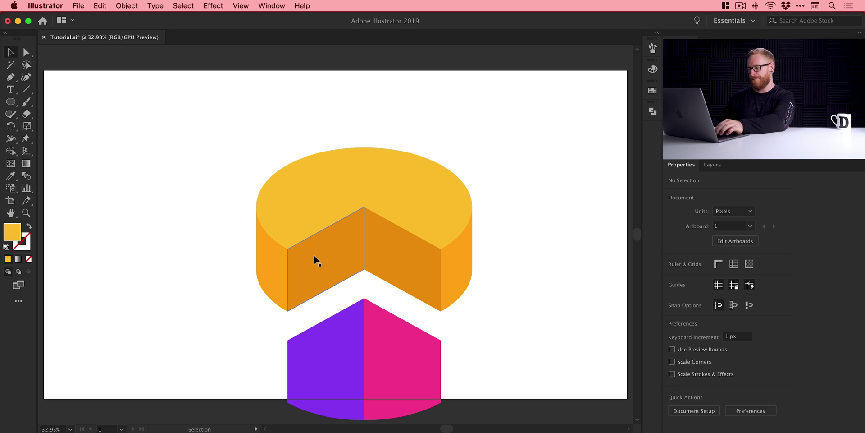
# Step: Fill the slice's purple side face with the darker purple 7833e5
pyautogui.click(337, 385)
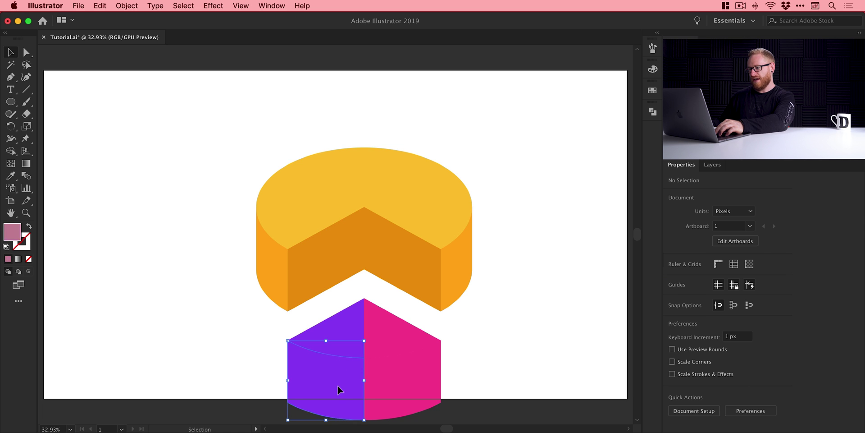
pyautogui.doubleClick(12, 229)
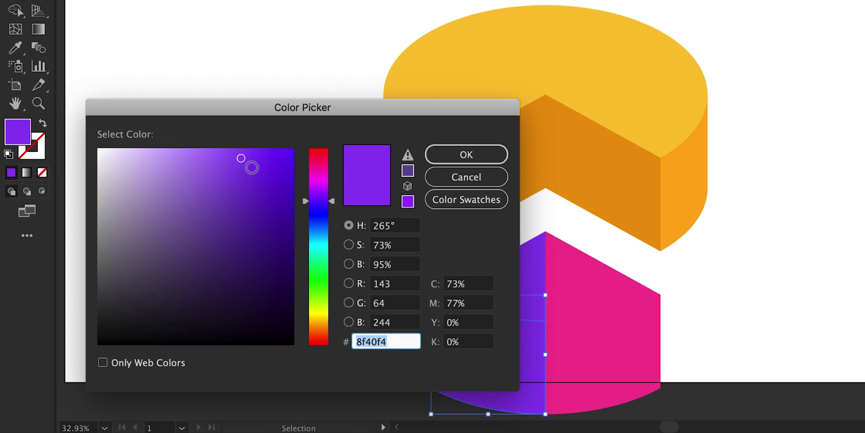
pyautogui.write('7833e5')
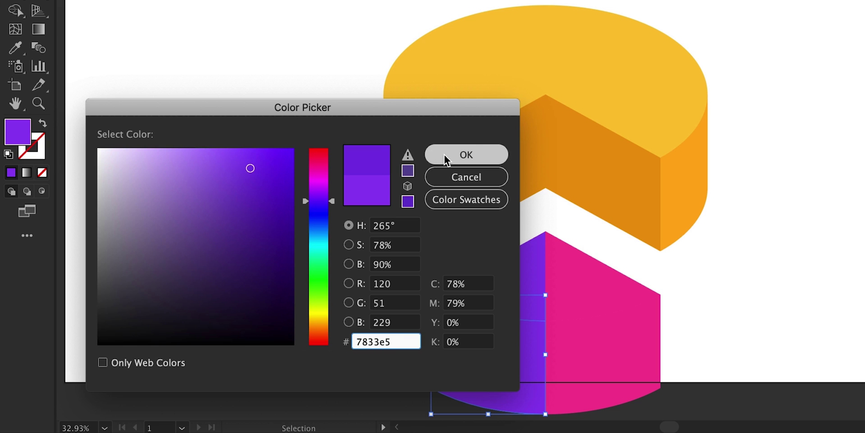
pyautogui.click(444, 155)
pyautogui.click(287, 180)
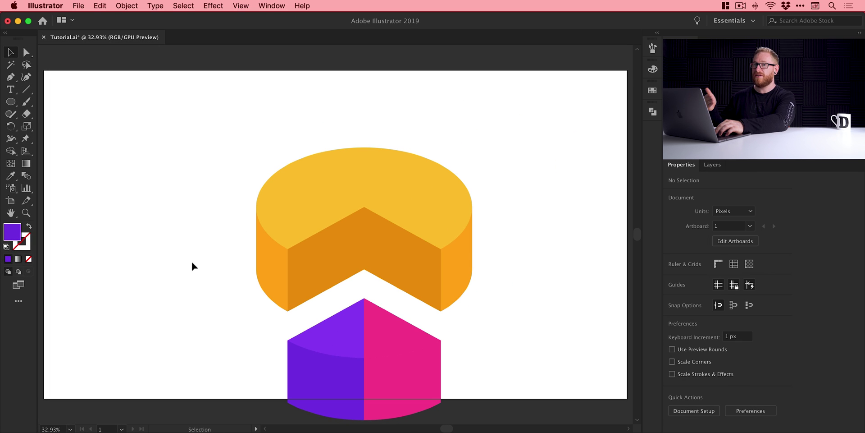
# Step: Try a lighter pink on the slice's pink side face, then undo it
pyautogui.click(396, 367)
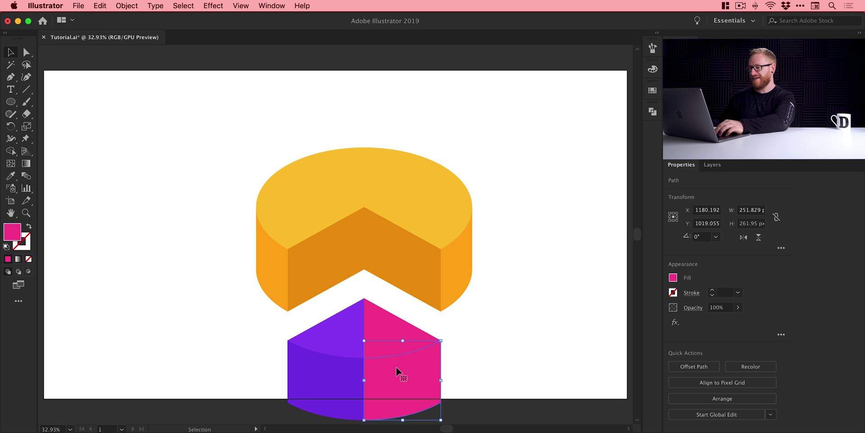
pyautogui.doubleClick(16, 236)
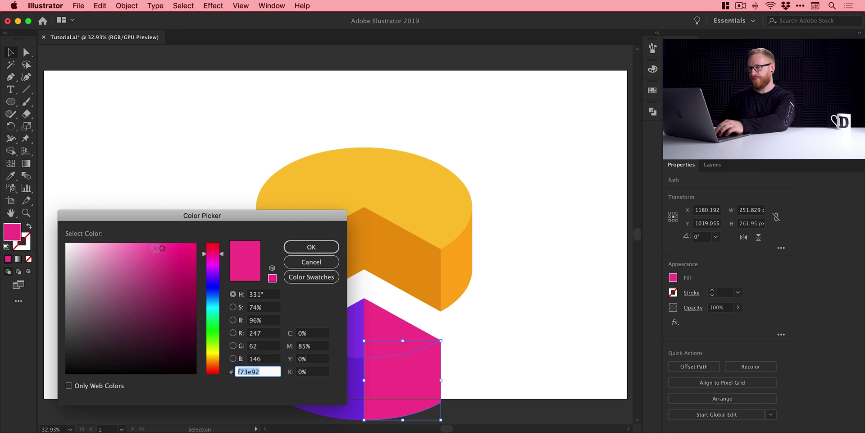
pyautogui.moveTo(161, 247); pyautogui.dragTo(153, 241)
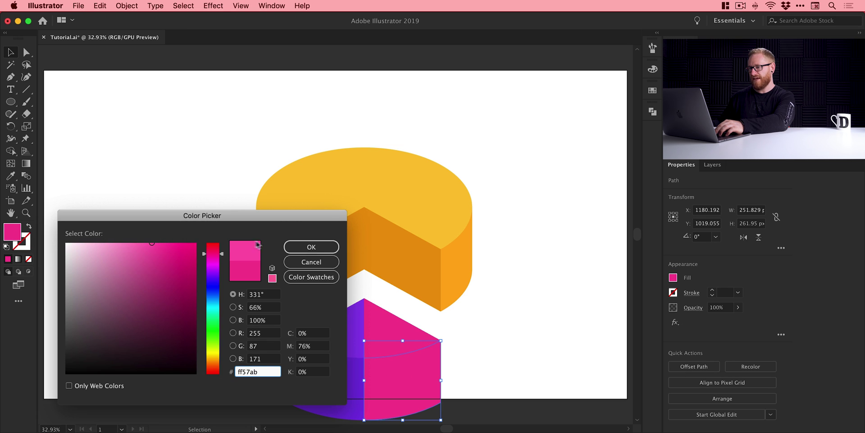
pyautogui.click(312, 247)
pyautogui.click(180, 257)
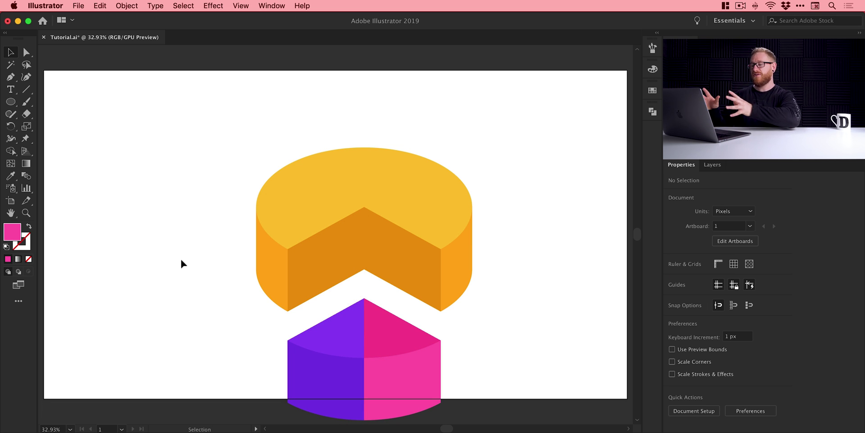
pyautogui.press('super+z')
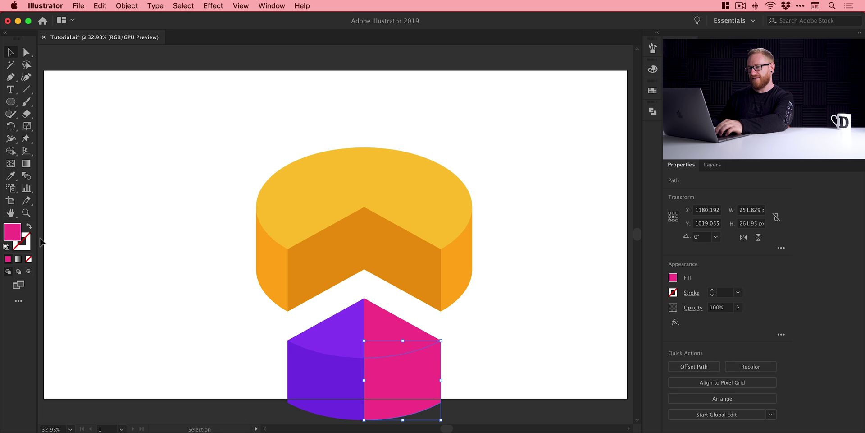
# Step: Give the pink side face a deeper magenta, EA348F, and marquee-select the whole slice
pyautogui.doubleClick(12, 232)
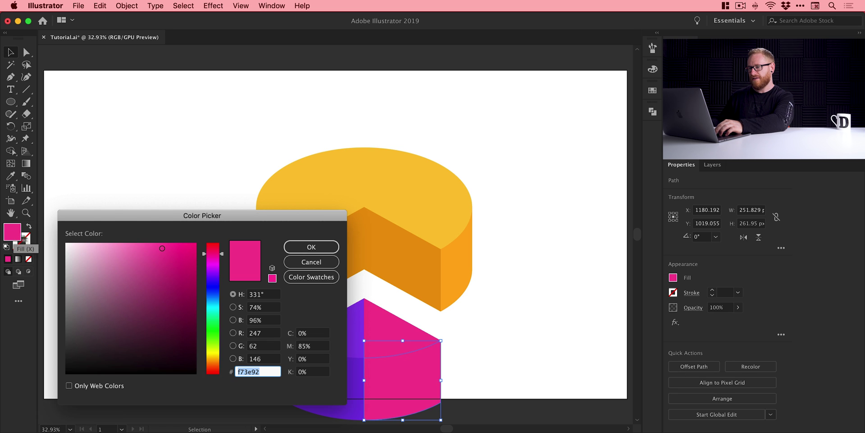
pyautogui.click(168, 254)
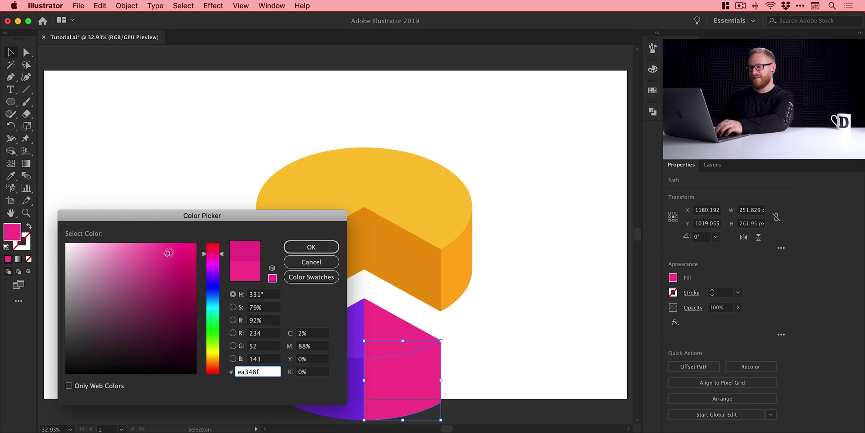
pyautogui.click(168, 253)
pyautogui.click(298, 246)
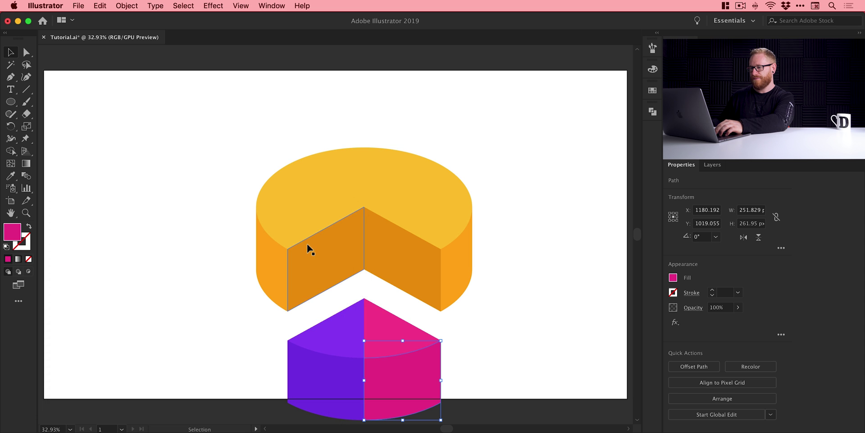
pyautogui.moveTo(242, 336); pyautogui.dragTo(423, 377)
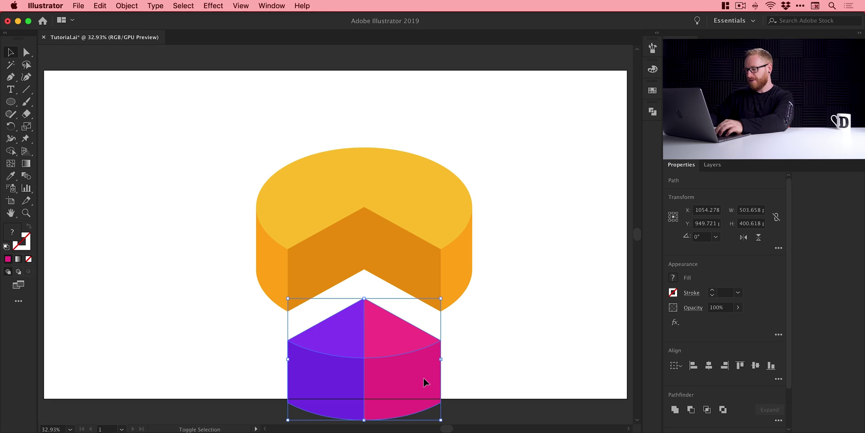
# Step: Nudge the purple and pink slice up and seat it in the wheel's notch
pyautogui.hotkey('shift', 'Up')
pyautogui.hotkey('shift', 'Up')
pyautogui.hotkey('shift', 'Up')
pyautogui.hotkey('shift', 'Up')
pyautogui.hotkey('shift', 'Up')
pyautogui.hotkey('shift', 'Up')
pyautogui.hotkey('shift', 'Up')
pyautogui.hotkey('shift', 'Up')
pyautogui.hotkey('shift', 'Up')
pyautogui.hotkey('shift', 'Up')
pyautogui.hotkey('shift', 'Up')
pyautogui.hotkey('shift', 'Up')
pyautogui.hotkey('shift', 'Up')
pyautogui.hotkey('shift', 'Up')
pyautogui.hotkey('shift', 'Up')
pyautogui.hotkey('shift', 'Up')
pyautogui.hotkey('shift', 'Up')
pyautogui.hotkey('shift', 'Up')
pyautogui.hotkey('shift', 'Up')
pyautogui.hotkey('shift', 'Up')
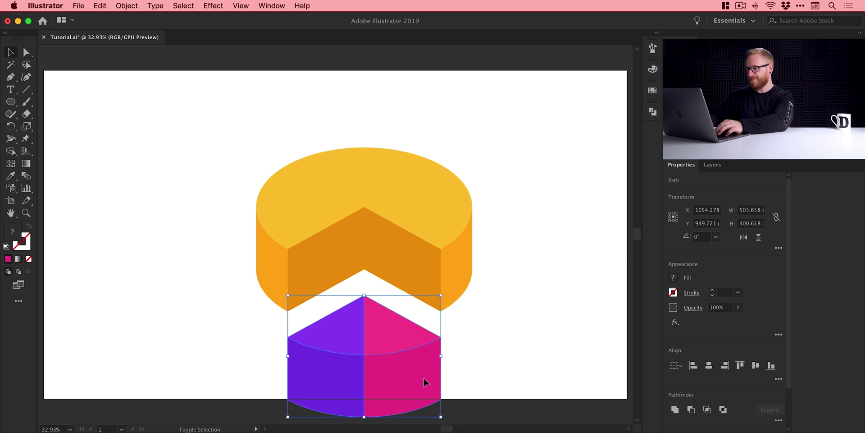
pyautogui.hotkey('shift', 'Up')
pyautogui.hotkey('shift', 'Up')
pyautogui.hotkey('shift', 'Up')
pyautogui.hotkey('shift', 'Up')
pyautogui.hotkey('shift', 'Up')
pyautogui.hotkey('shift', 'Up')
pyautogui.hotkey('shift', 'Up')
pyautogui.hotkey('shift', 'Up')
pyautogui.hotkey('shift', 'Up')
pyautogui.hotkey('shift', 'Up')
pyautogui.hotkey('shift', 'Up')
pyautogui.hotkey('shift', 'Up')
pyautogui.hotkey('shift', 'Up')
pyautogui.hotkey('shift', 'Up')
pyautogui.hotkey('shift', 'Up')
pyautogui.hotkey('shift', 'Up')
pyautogui.hotkey('shift', 'Up')
pyautogui.hotkey('shift', 'Up')
pyautogui.hotkey('shift', 'Up')
pyautogui.hotkey('shift', 'Up')
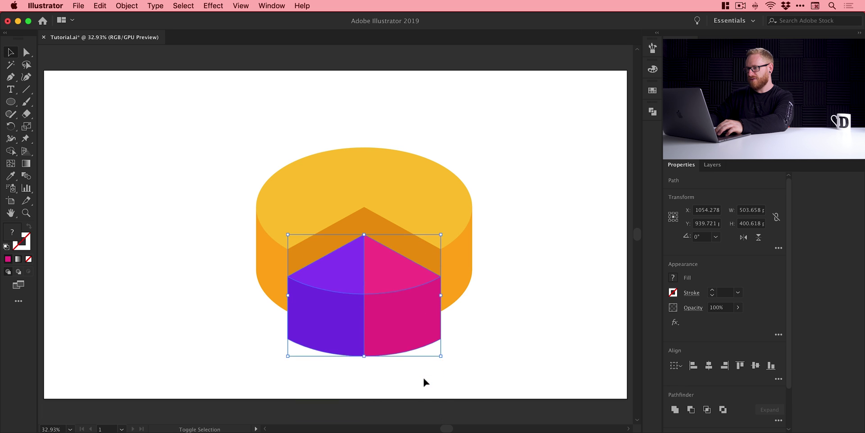
pyautogui.hotkey('shift', 'Up')
pyautogui.hotkey('shift', 'Up')
pyautogui.hotkey('shift', 'Up')
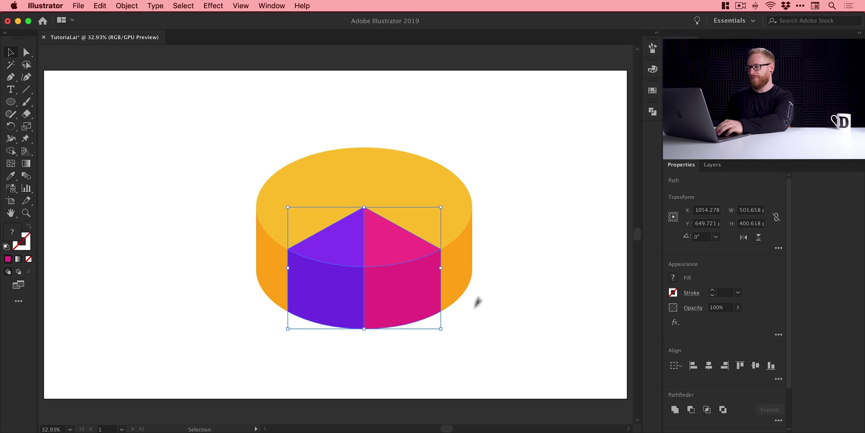
pyautogui.moveTo(423, 278); pyautogui.dragTo(426, 299)
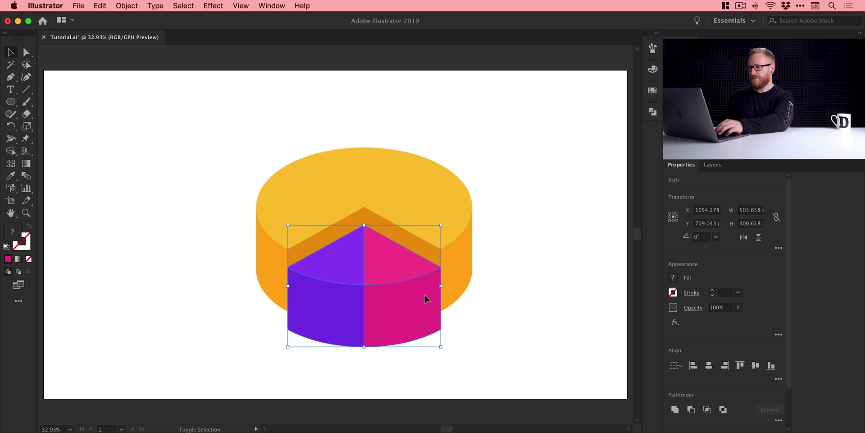
pyautogui.click(515, 285)
# Step: Test-pull the pink half and undo, then shift the cake until the wedge fills its gap
pyautogui.click(397, 266)
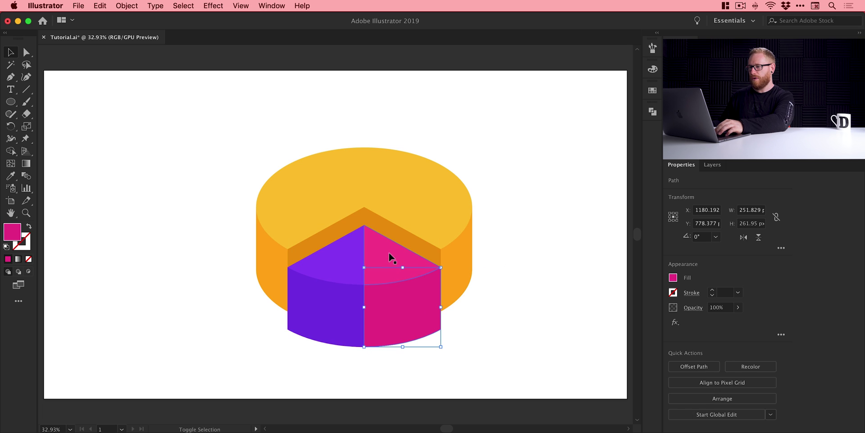
pyautogui.moveTo(385, 253); pyautogui.dragTo(407, 269)
pyautogui.click(529, 235)
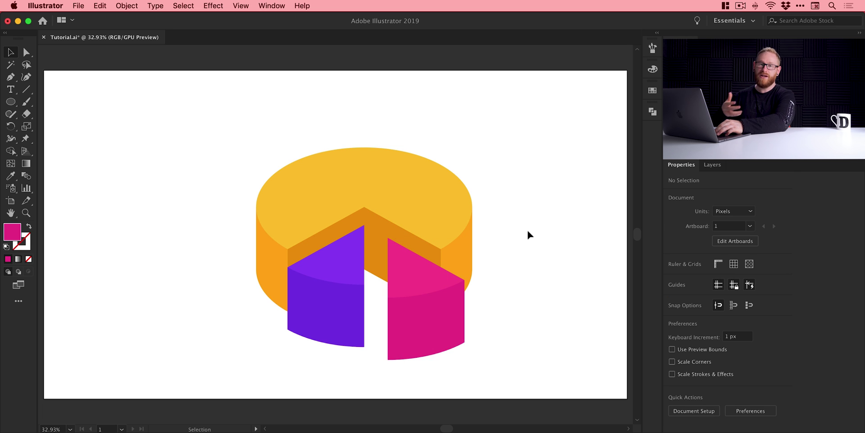
pyautogui.press('super+z')
pyautogui.press('super+z')
pyautogui.press('super+z')
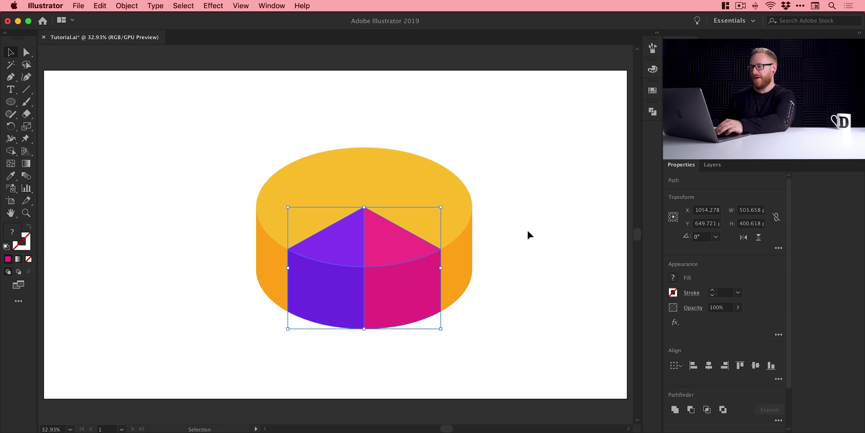
pyautogui.click(528, 234)
pyautogui.moveTo(535, 185); pyautogui.dragTo(326, 287)
pyautogui.moveTo(350, 229); pyautogui.dragTo(328, 234)
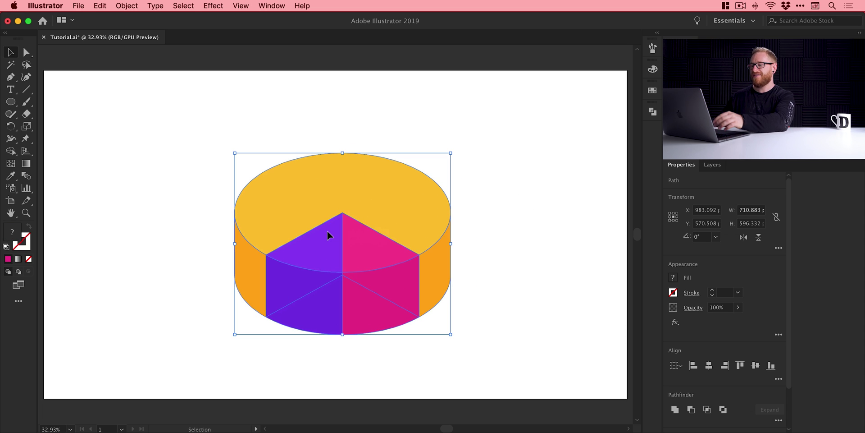
# Step: Apply a freeform gradient to the cake's yellow top and reposition its red colour point
pyautogui.click(149, 171)
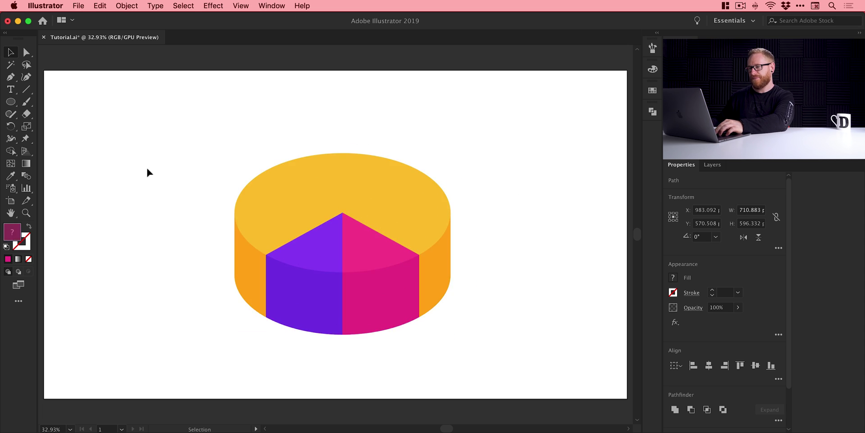
pyautogui.click(321, 181)
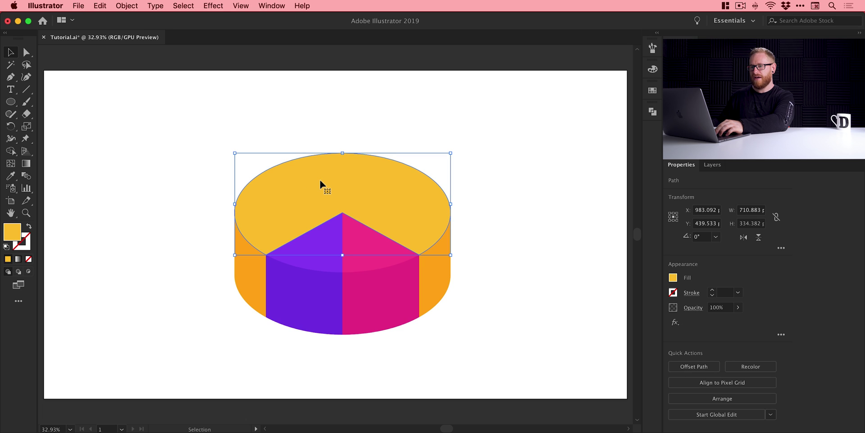
pyautogui.click(26, 167)
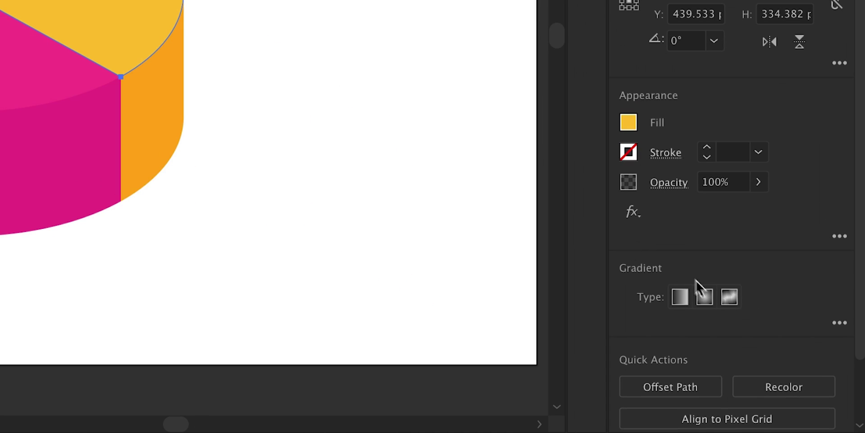
pyautogui.click(729, 298)
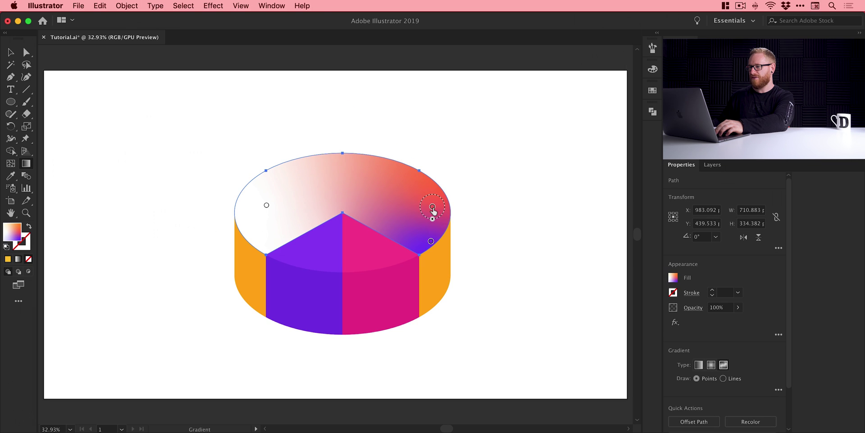
pyautogui.moveTo(433, 208); pyautogui.dragTo(343, 180)
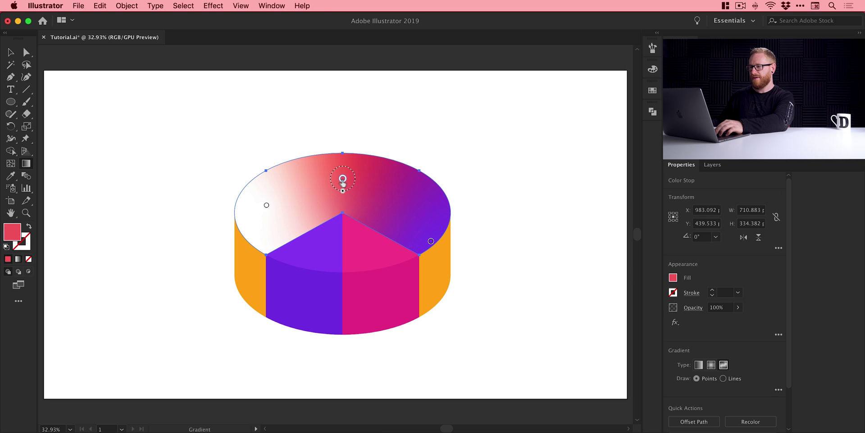
# Step: Set the gradient's red colour point to yellow fdd000
pyautogui.doubleClick(12, 233)
pyautogui.moveTo(104, 210); pyautogui.dragTo(100, 200)
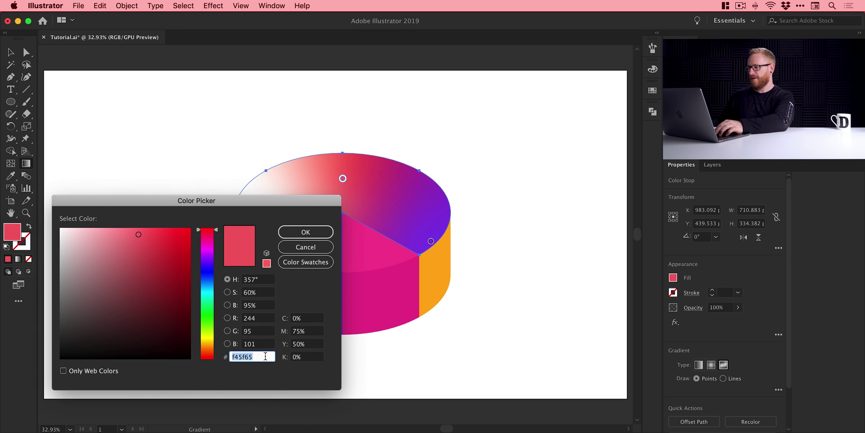
pyautogui.write('fdd')
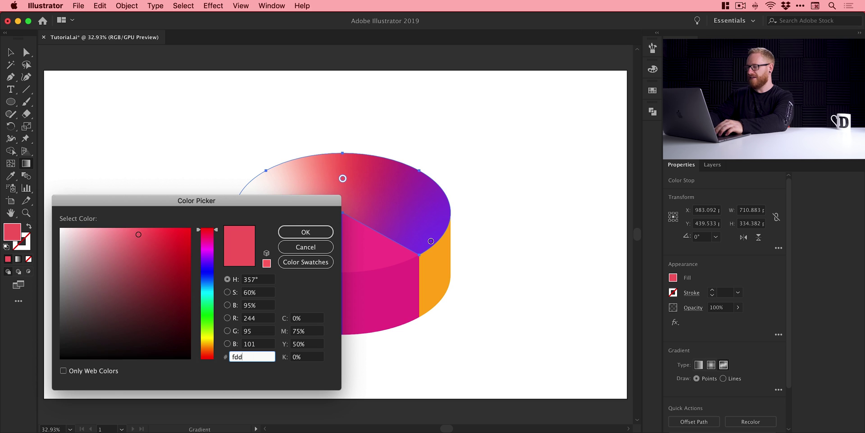
pyautogui.write('000')
pyautogui.press('Return')
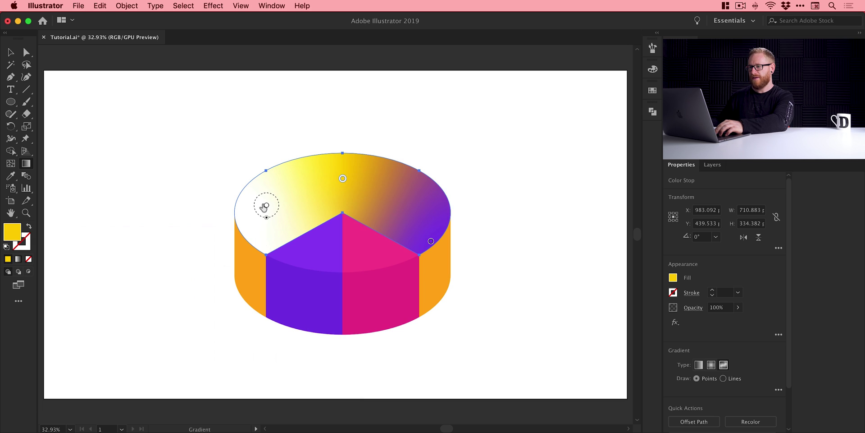
# Step: Set the white and purple colour points to yellow fdd000 as well
pyautogui.doubleClick(266, 206)
pyautogui.press('Escape')
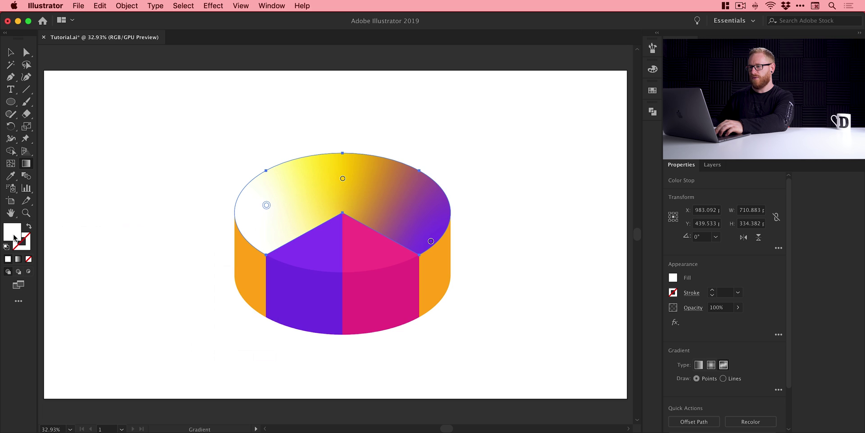
pyautogui.doubleClick(12, 232)
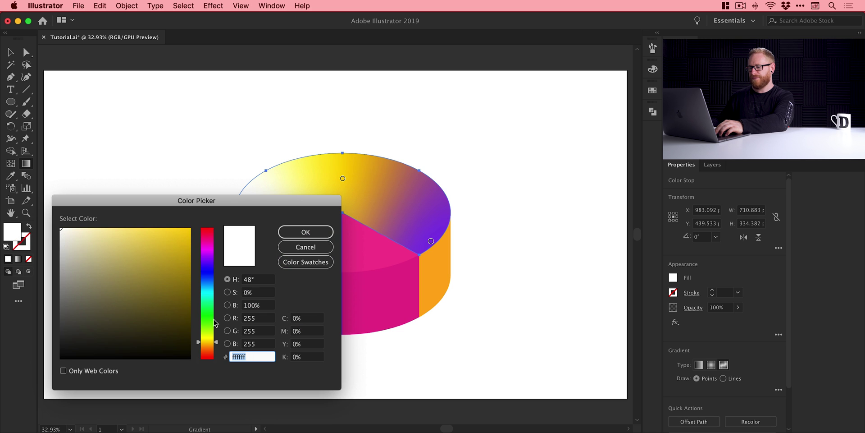
pyautogui.write('fdd000')
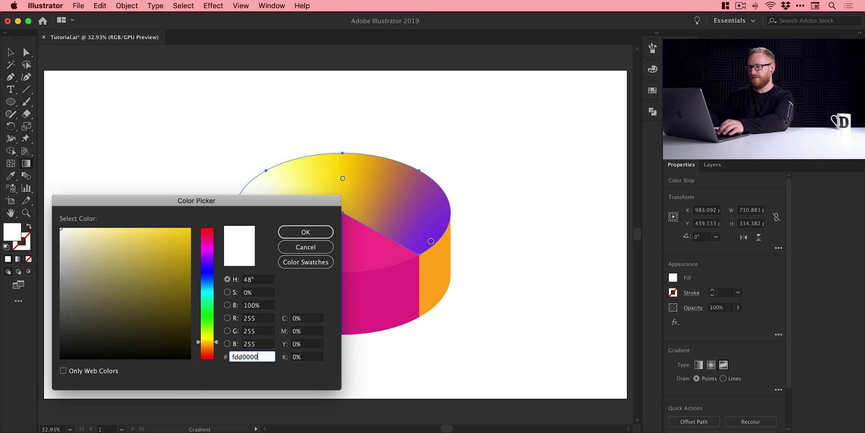
pyautogui.press('Return')
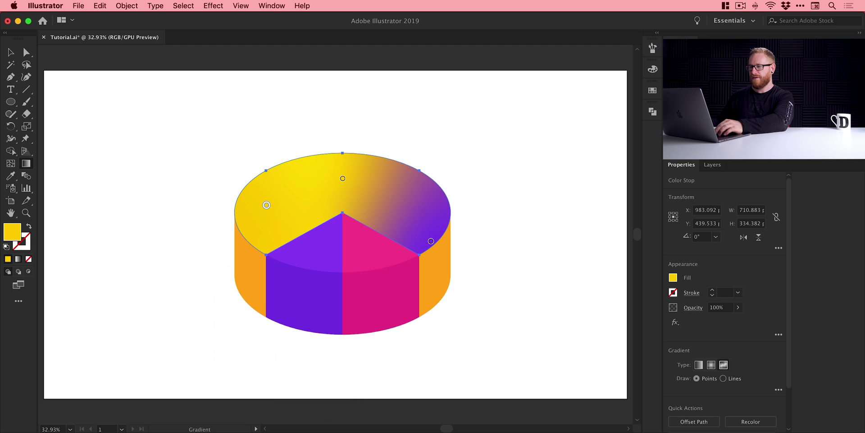
pyautogui.click(430, 241)
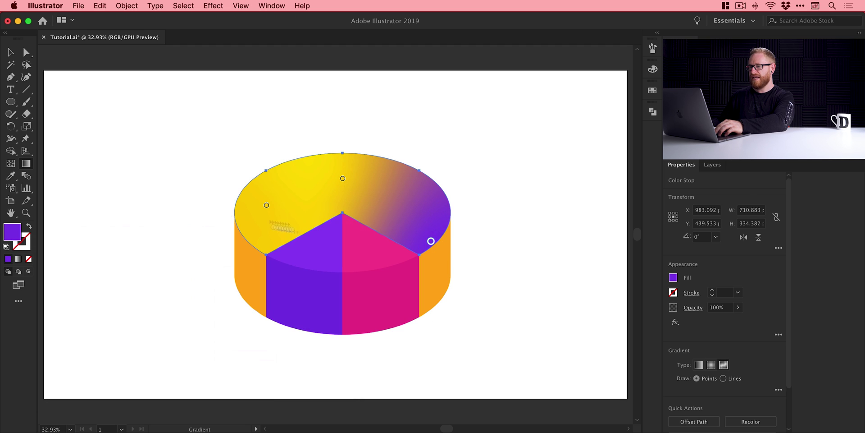
pyautogui.doubleClick(16, 232)
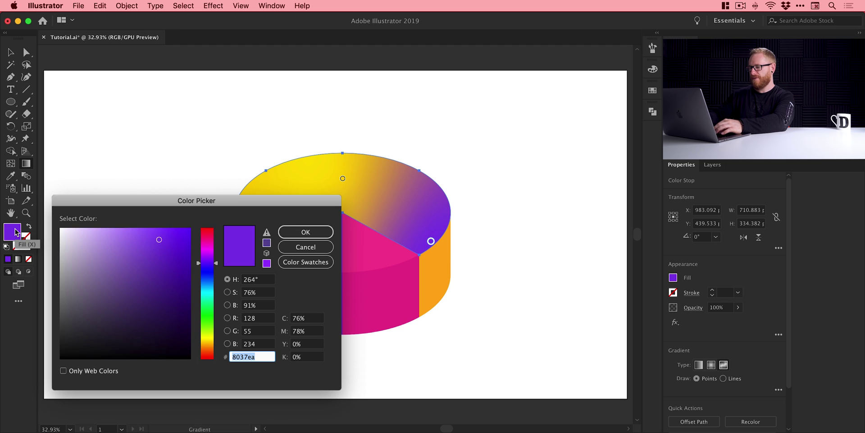
pyautogui.write('fdd000')
pyautogui.press('Return')
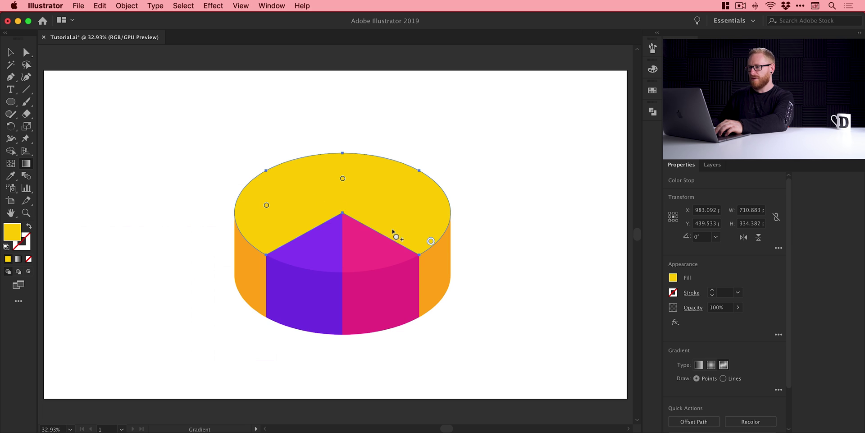
# Step: Move the top-centre freeform gradient point and recolor it pale yellow ffe576
pyautogui.moveTo(431, 242); pyautogui.dragTo(421, 219)
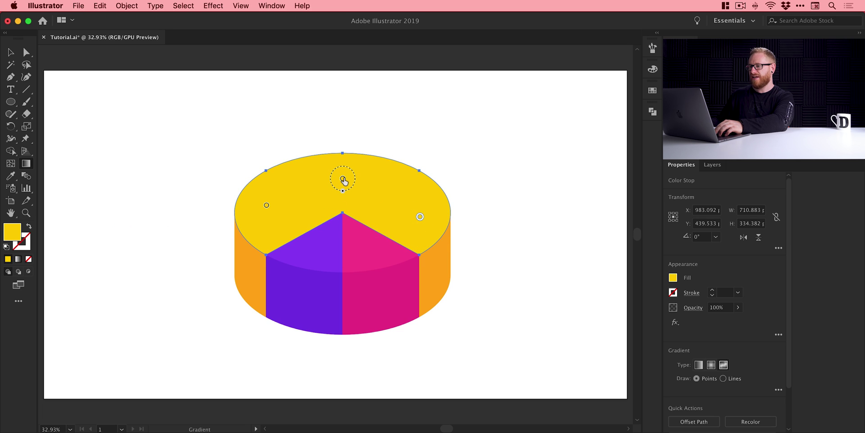
pyautogui.doubleClick(12, 233)
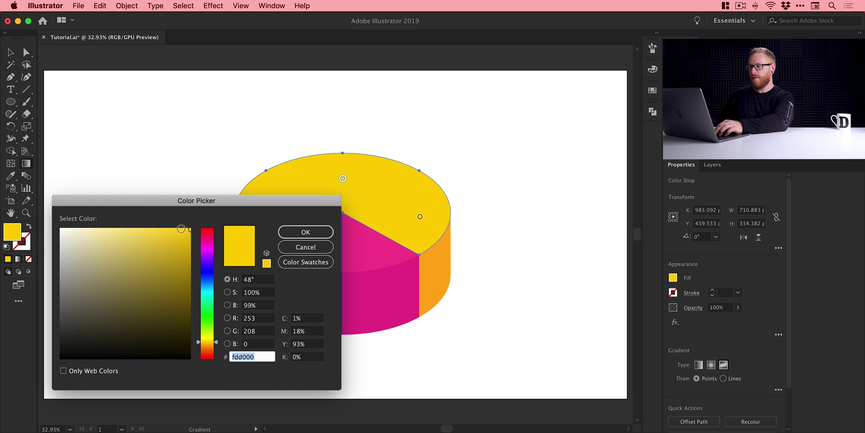
pyautogui.moveTo(181, 228); pyautogui.dragTo(176, 226)
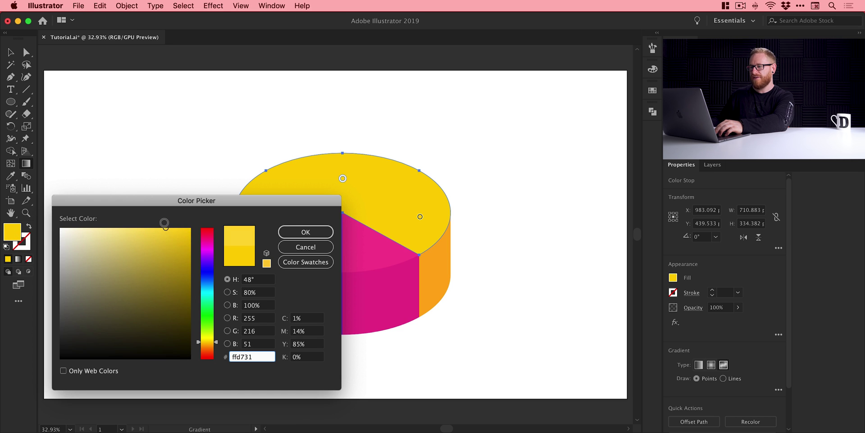
pyautogui.click(300, 232)
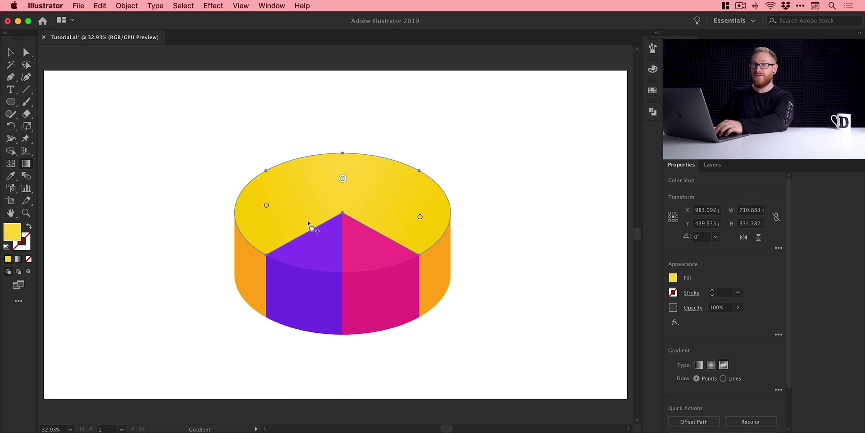
pyautogui.doubleClick(16, 234)
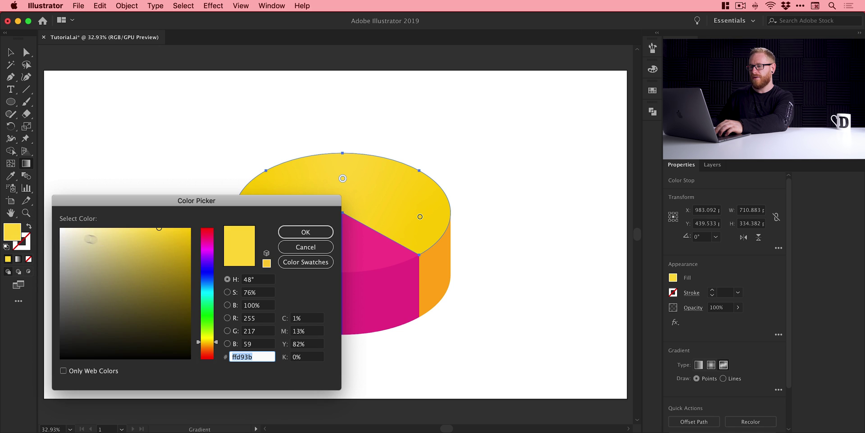
pyautogui.moveTo(134, 231); pyautogui.dragTo(132, 223)
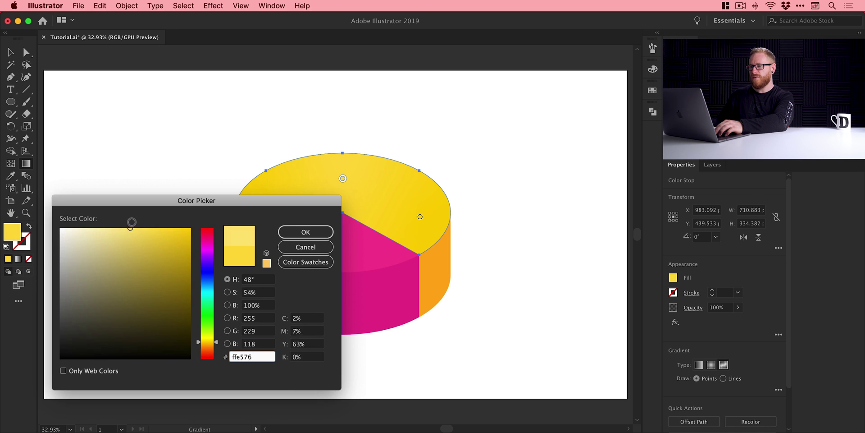
pyautogui.click(316, 233)
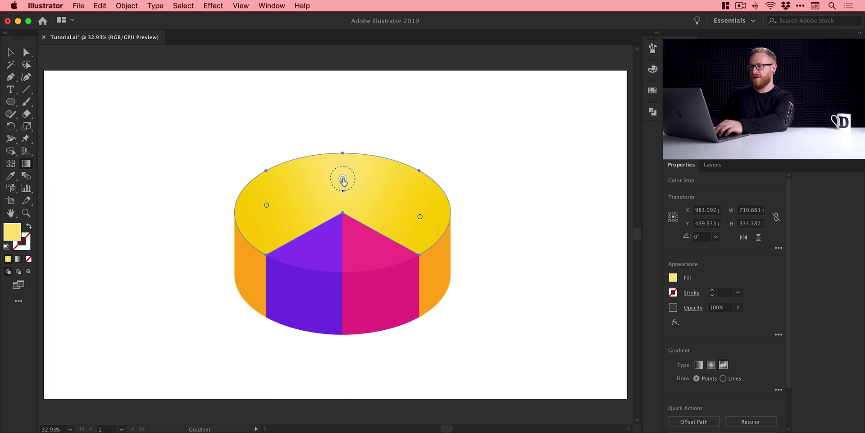
# Step: Reposition the pale-yellow highlight point across the cake top near its top edge
pyautogui.moveTo(343, 181); pyautogui.dragTo(290, 180)
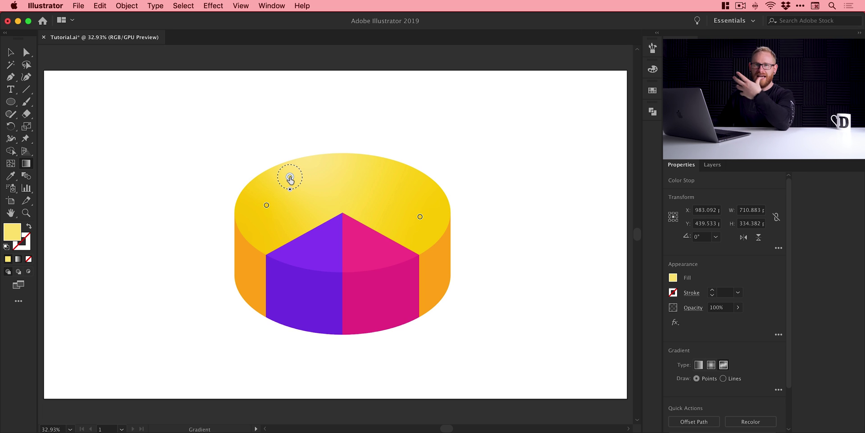
pyautogui.moveTo(290, 179); pyautogui.dragTo(378, 172)
pyautogui.press('v')
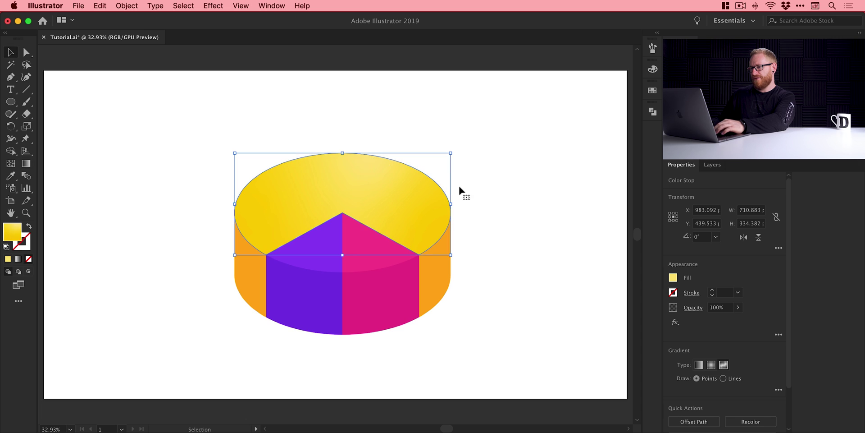
pyautogui.click(530, 202)
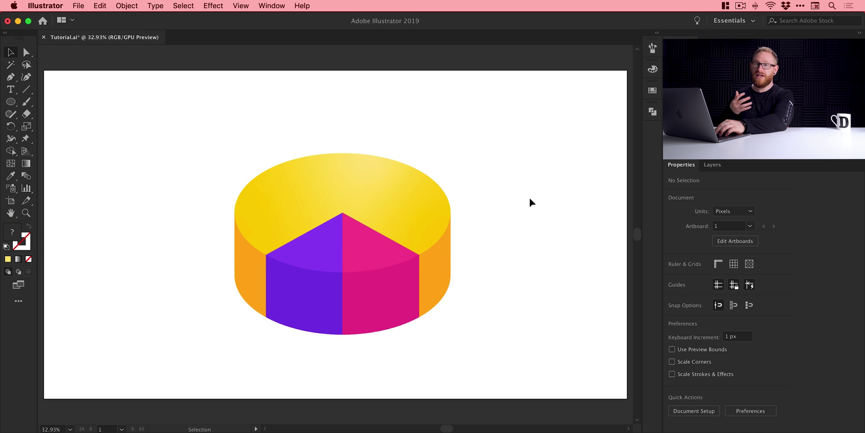